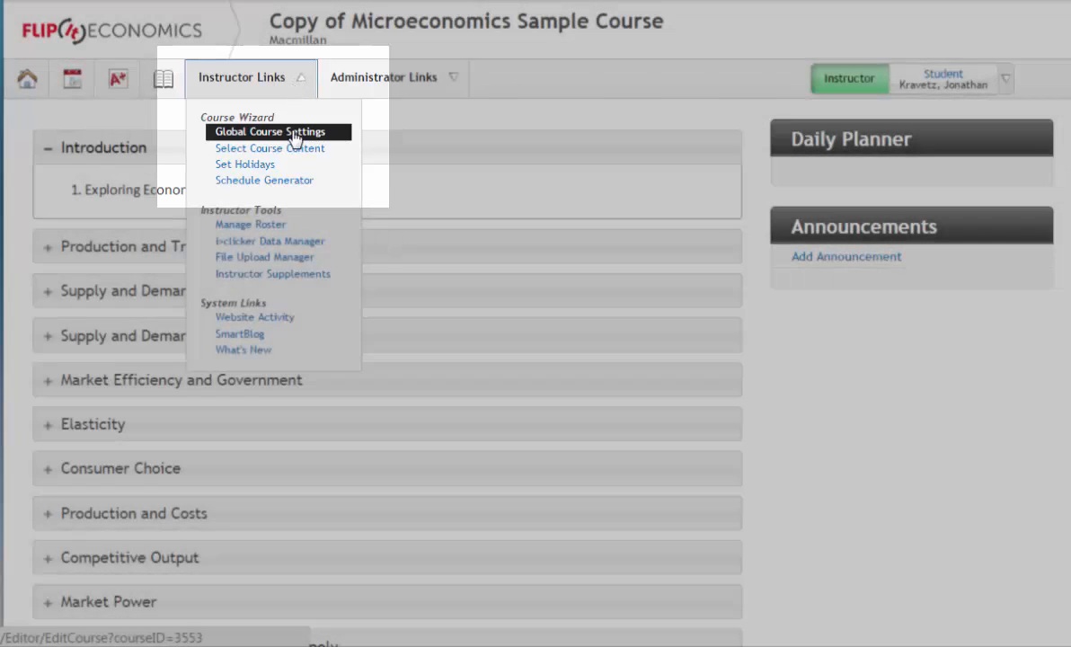
Open Global Course Settings from the Course Wizard instructor links
click(293, 133)
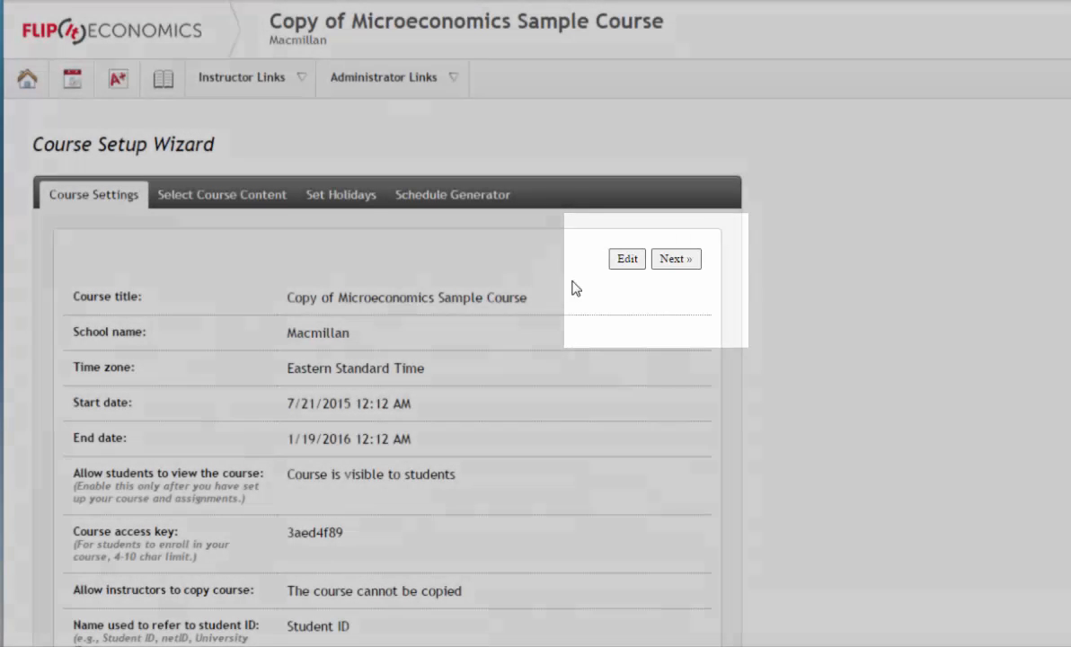
Switch the Course Settings tab into edit mode so its values become form fields
click(624, 260)
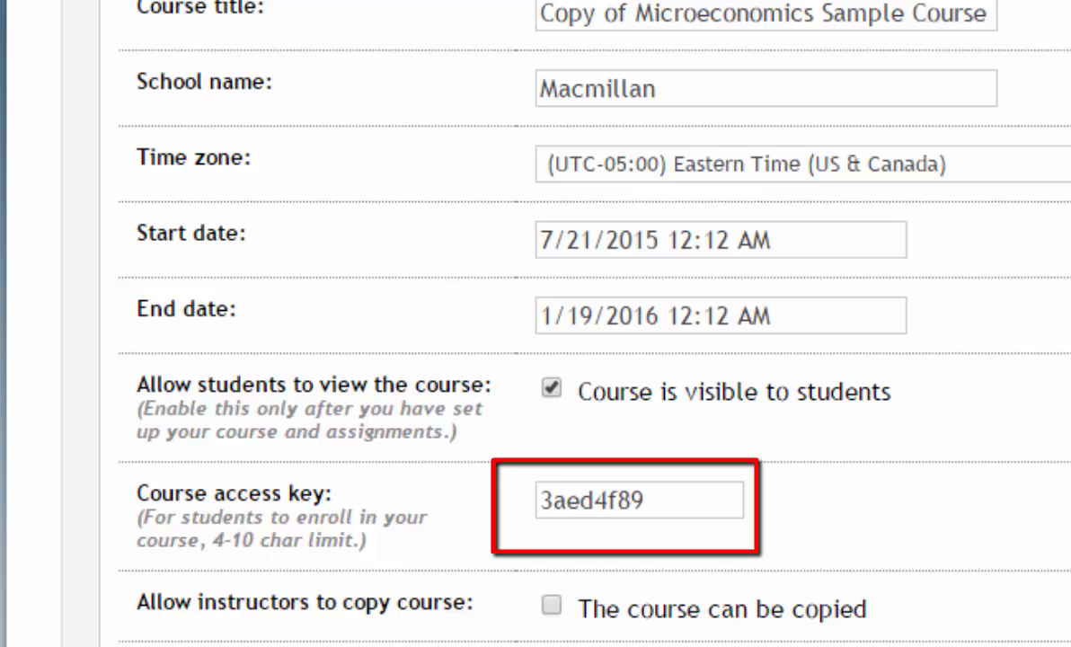
Replace the course's student enrollment access key with a newly typed key
drag(681, 497, 402, 476)
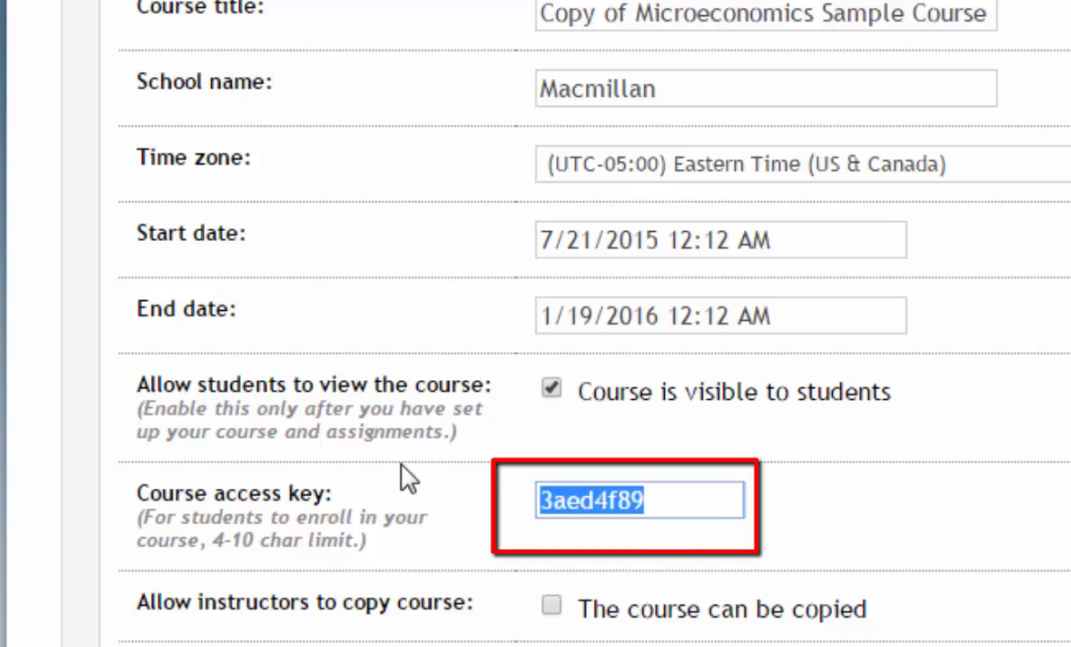
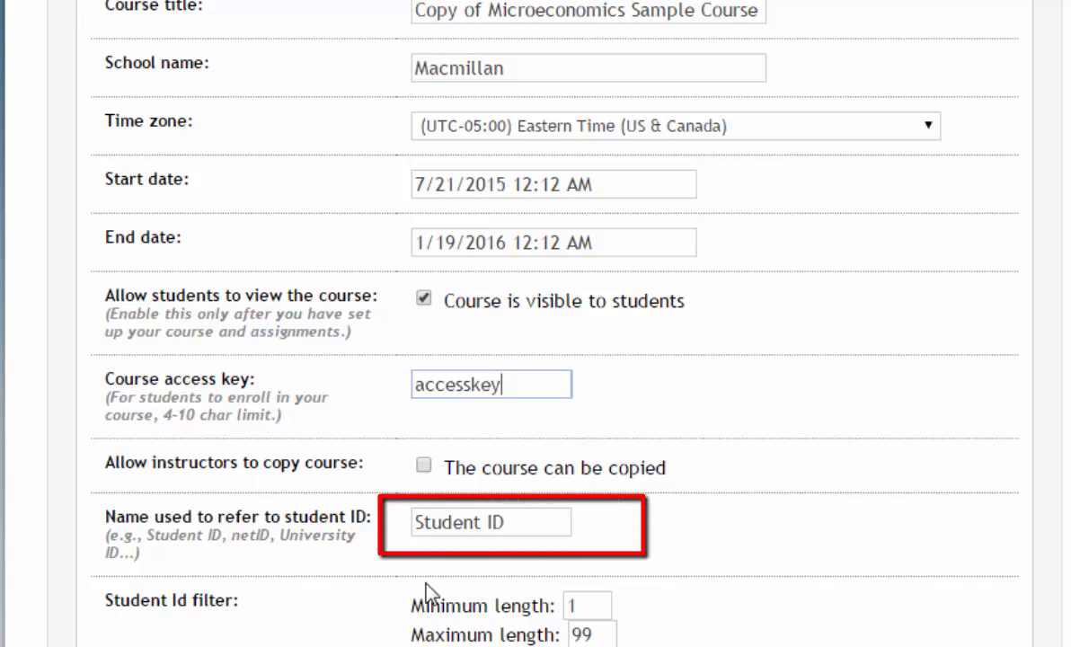
click(543, 532)
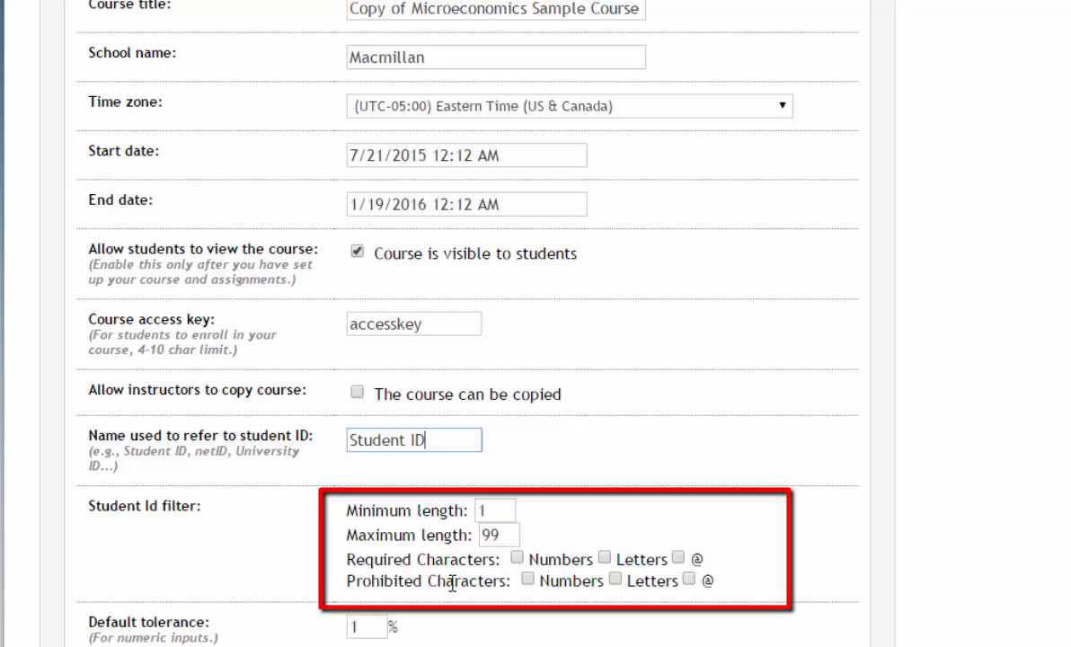
Save the course settings, keeping Student ID lengths 1 to 99 and ECON assignment titles
click(511, 510)
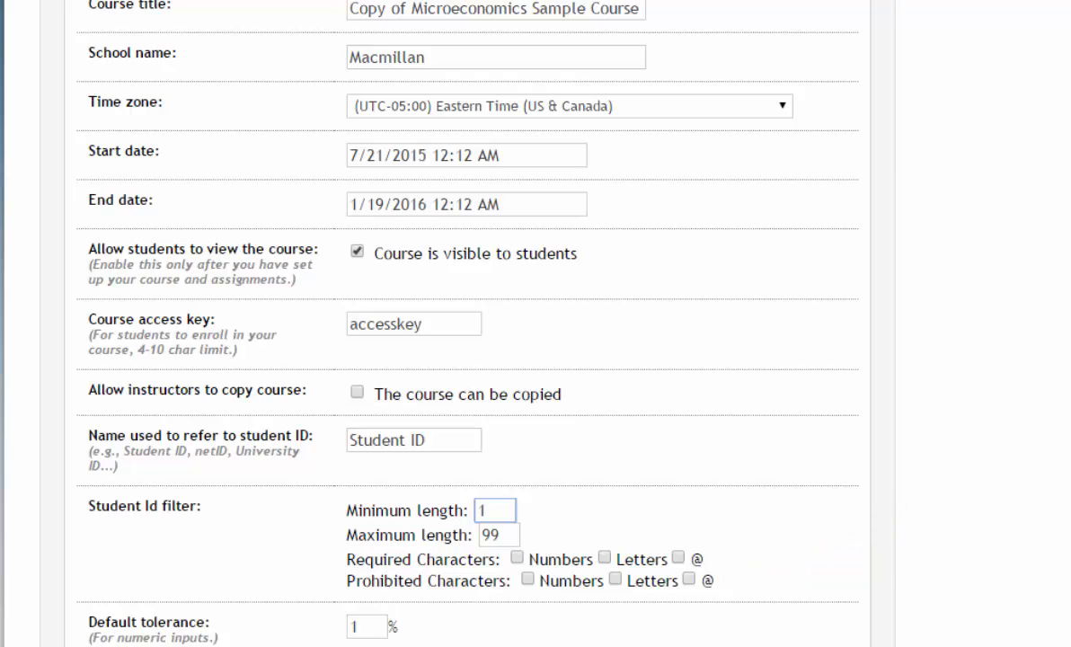
scroll(435, 323, down, 5)
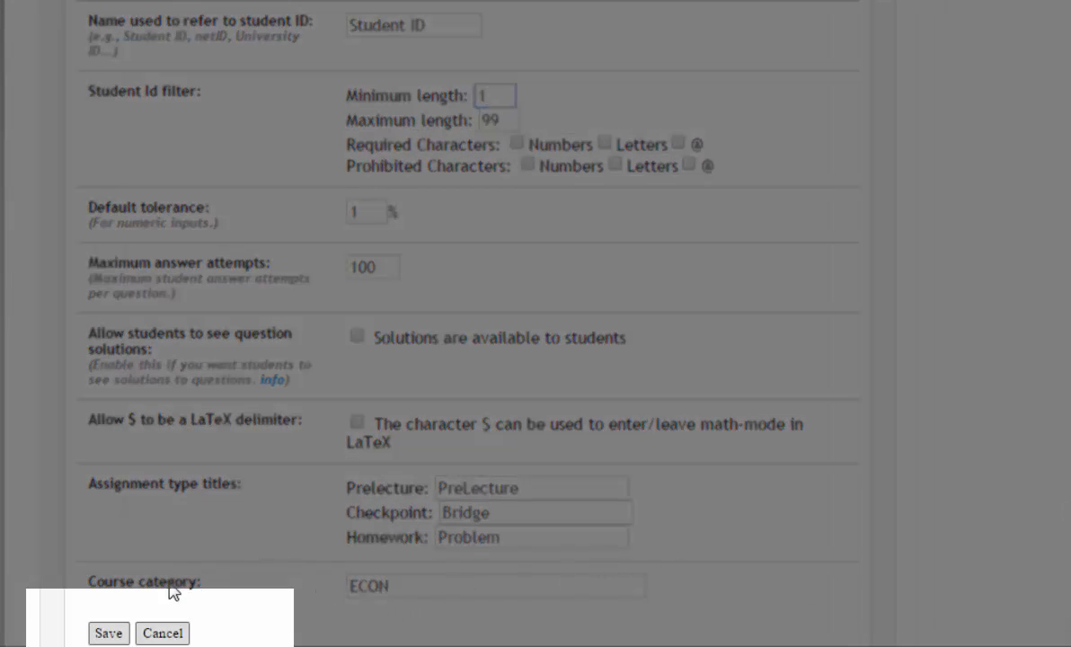
click(109, 633)
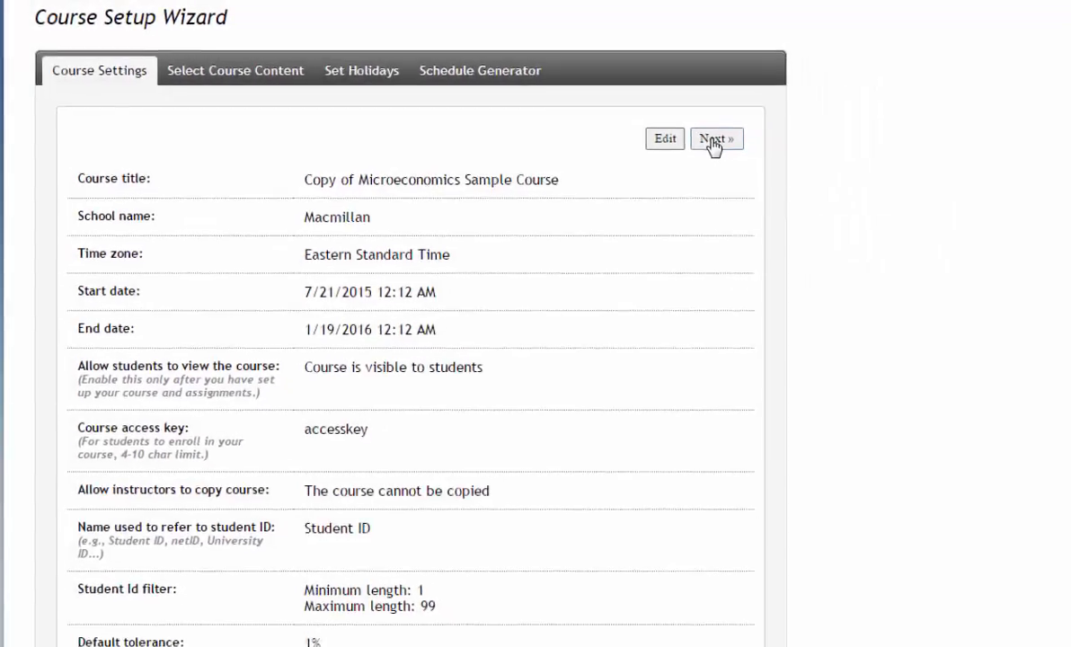
Move Trade and Comparative Advantage above Economic Models in the course content
click(712, 142)
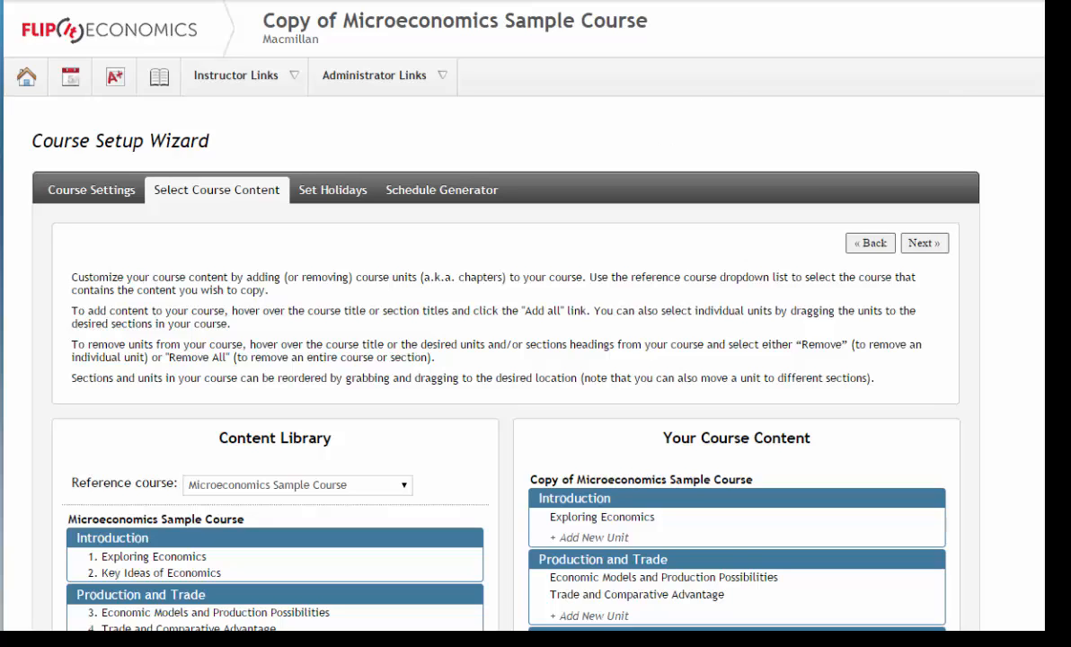
scroll(535, 360, down, 5)
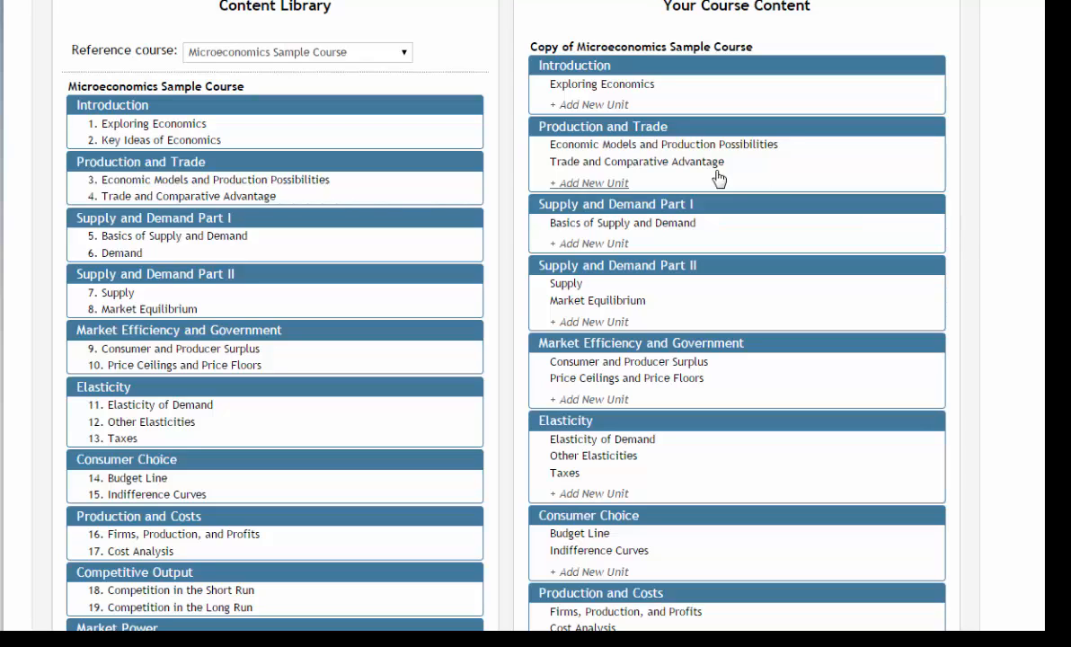
drag(667, 169, 672, 136)
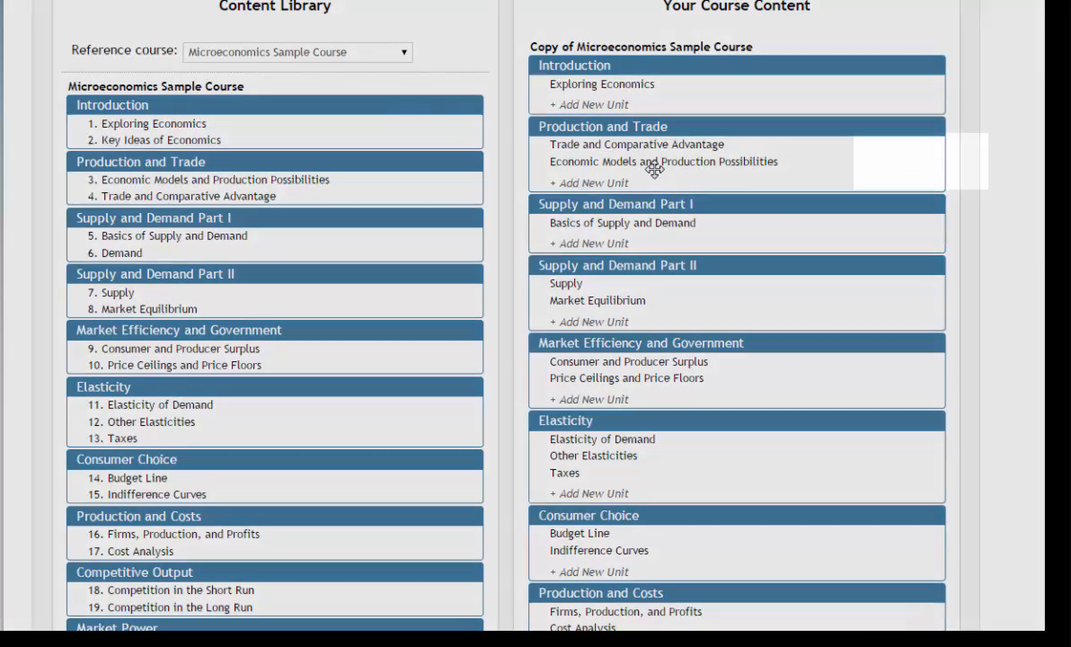
Remove Economic Models and Production Possibilities and add Key Ideas of Economics under Introduction
mouse_move(653, 171)
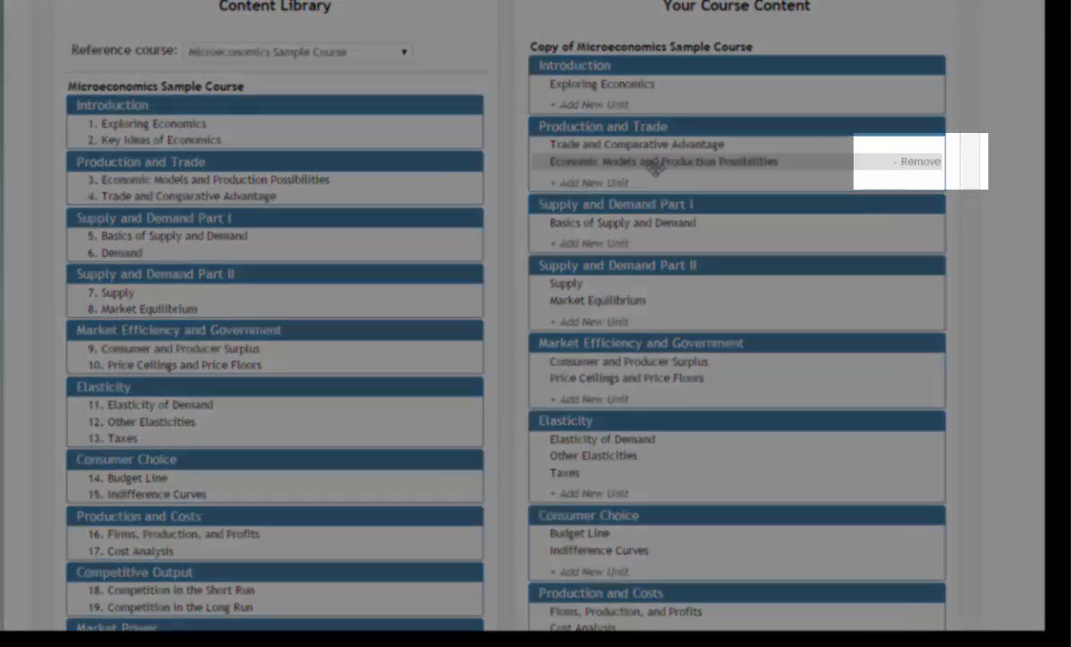
click(918, 162)
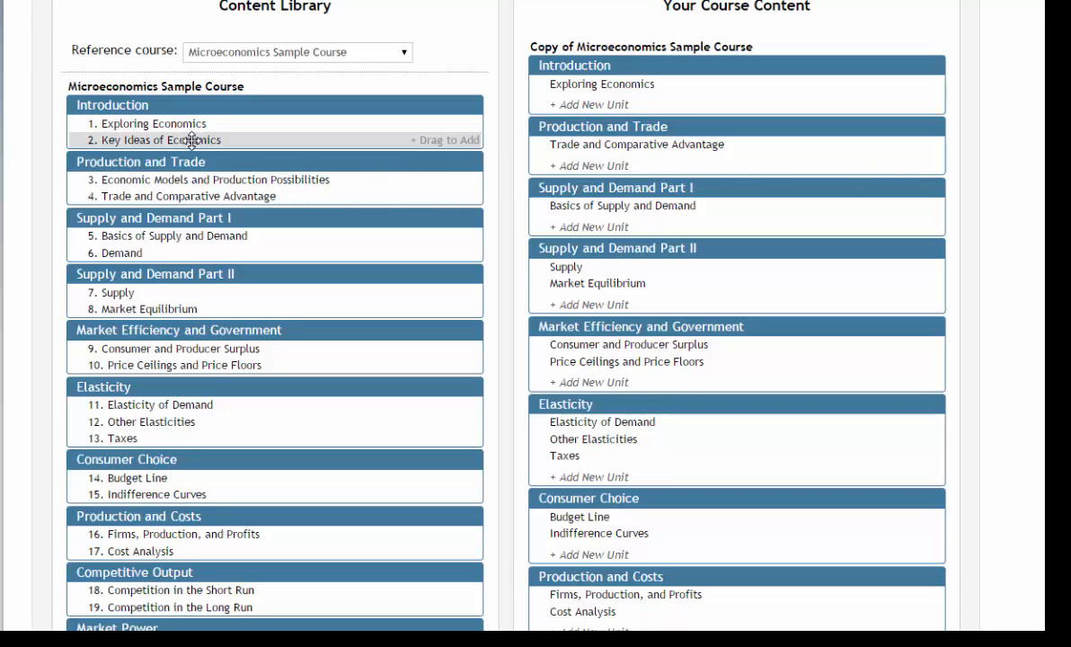
drag(192, 137, 654, 106)
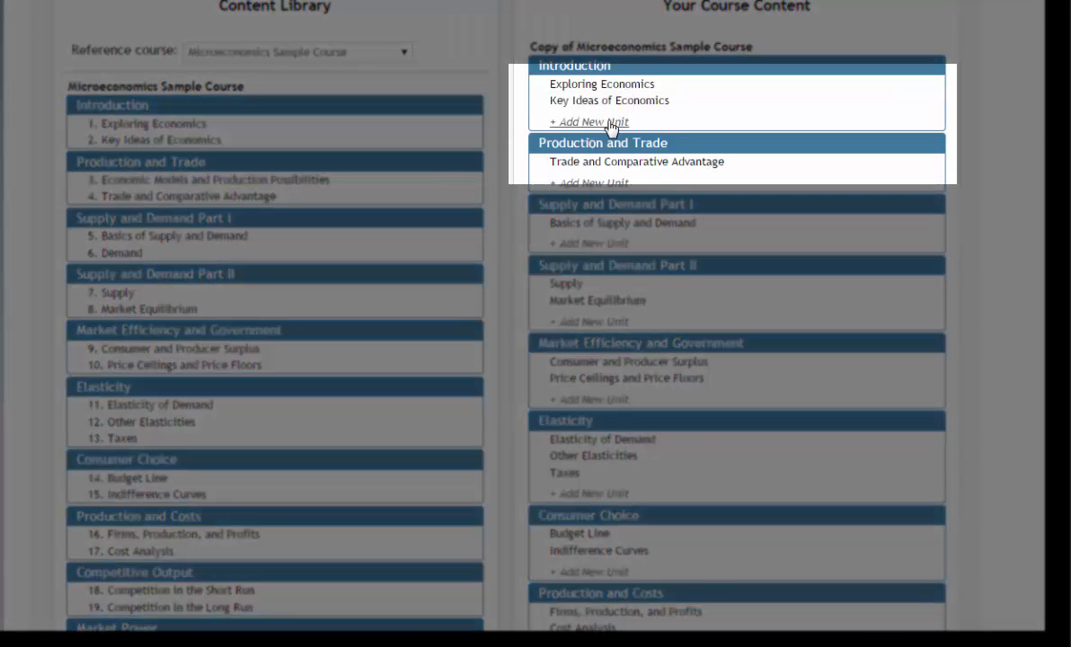
Add a custom unit titled 'Unit' under Introduction, after Key Ideas of Economics
click(610, 124)
click(622, 133)
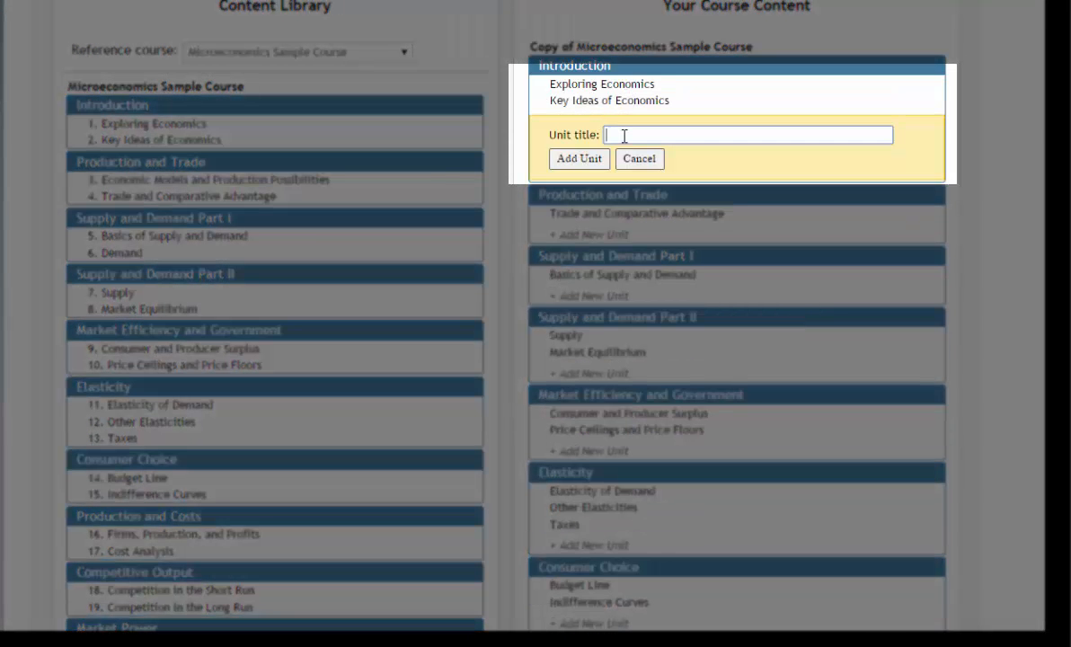
text(Unit)
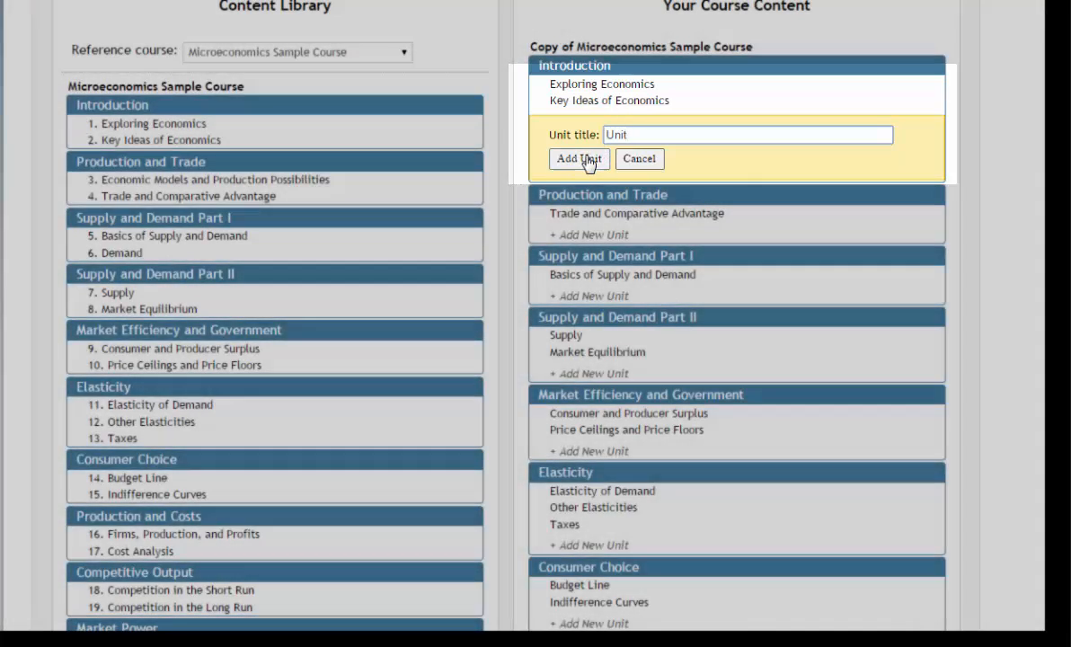
click(579, 158)
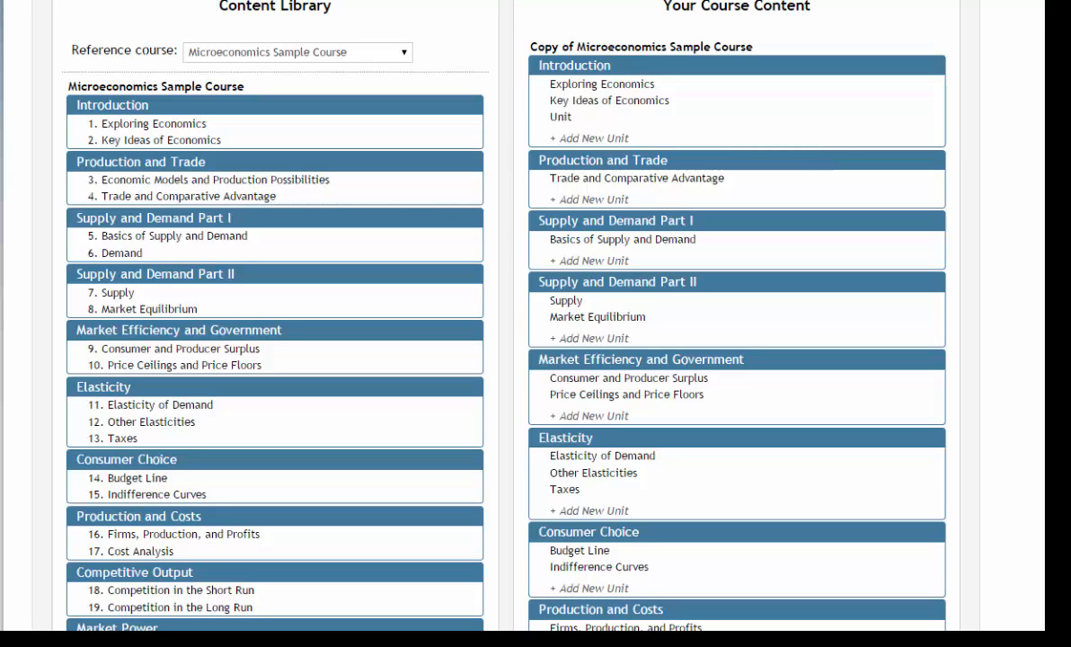
scroll(812, 153, up, 3)
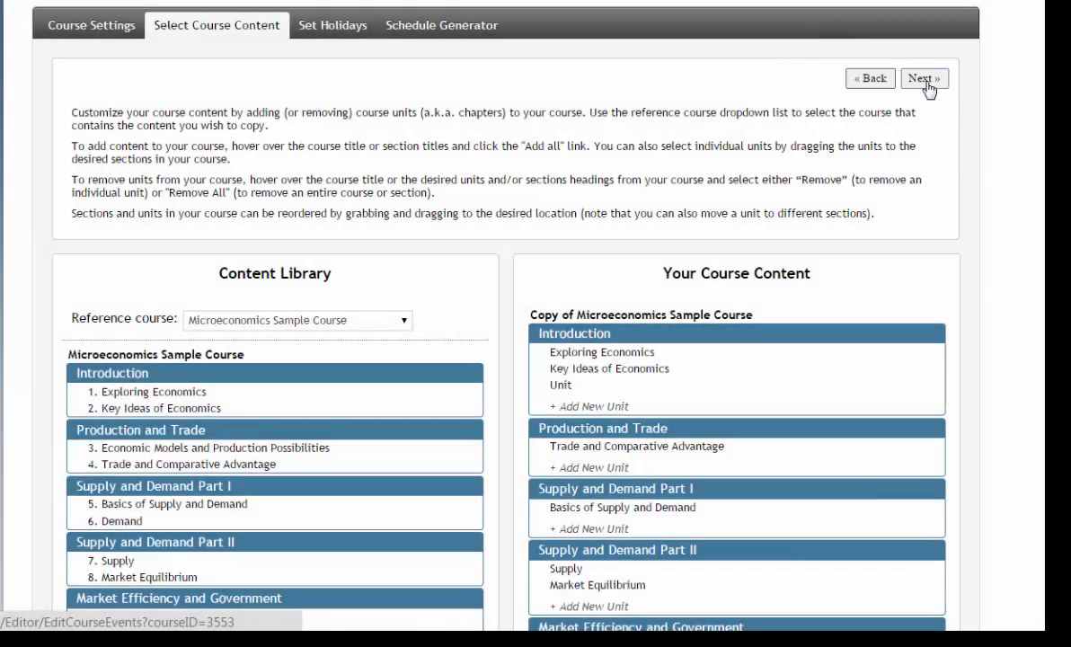
Mark Tuesday July 21 and Thursday July 23, 2015 as no-lecture days
click(926, 80)
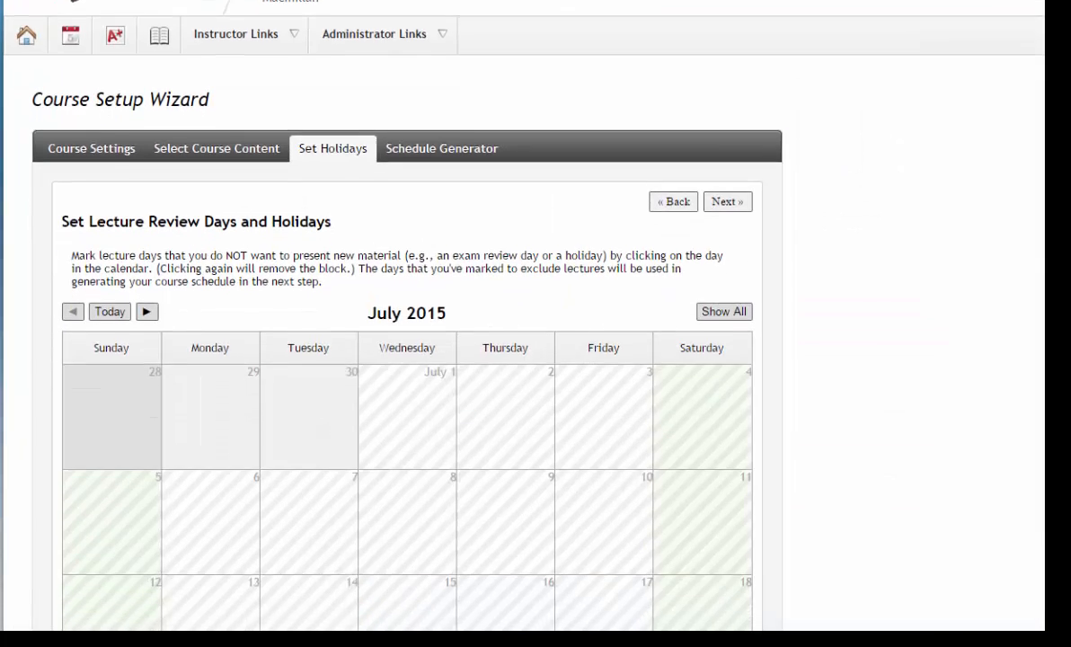
scroll(407, 359, down, 2)
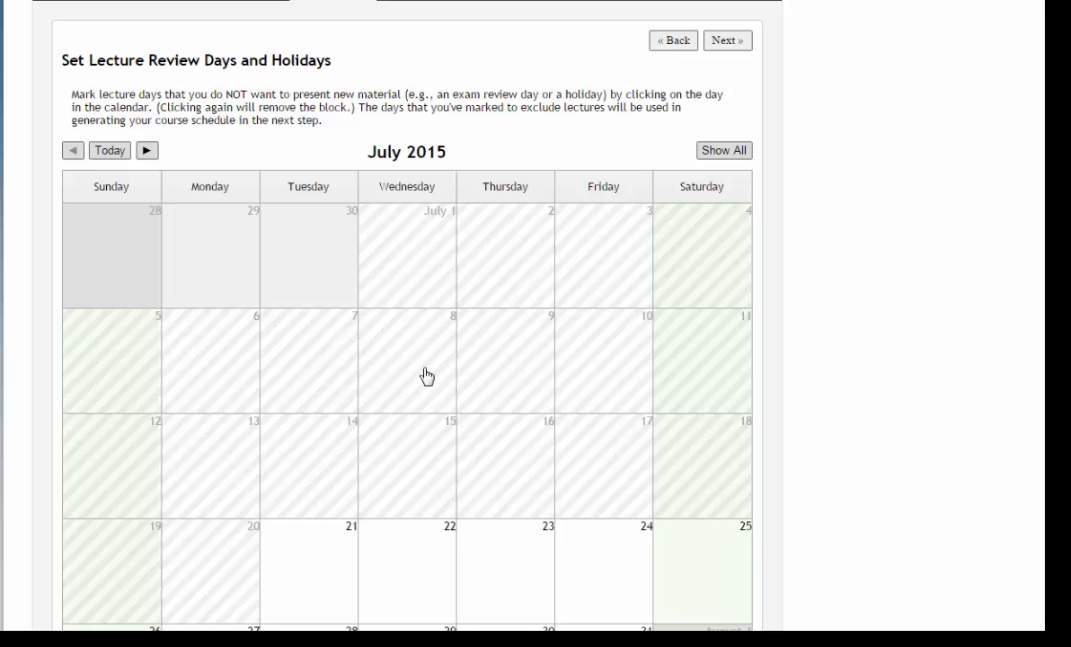
click(303, 553)
click(530, 575)
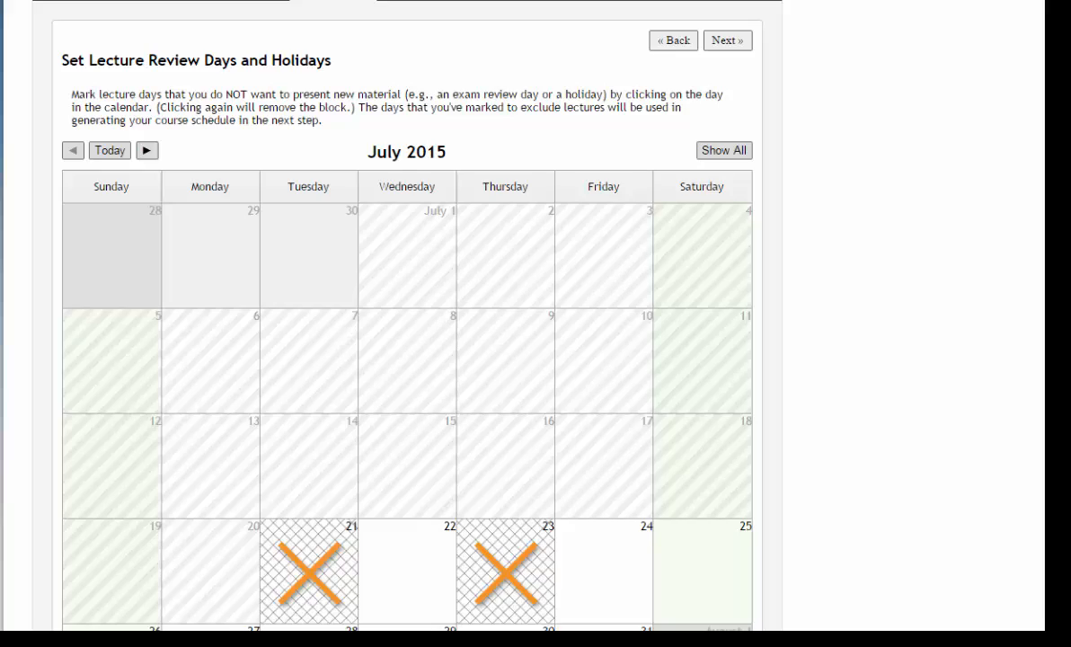
scroll(524, 323, up, 1)
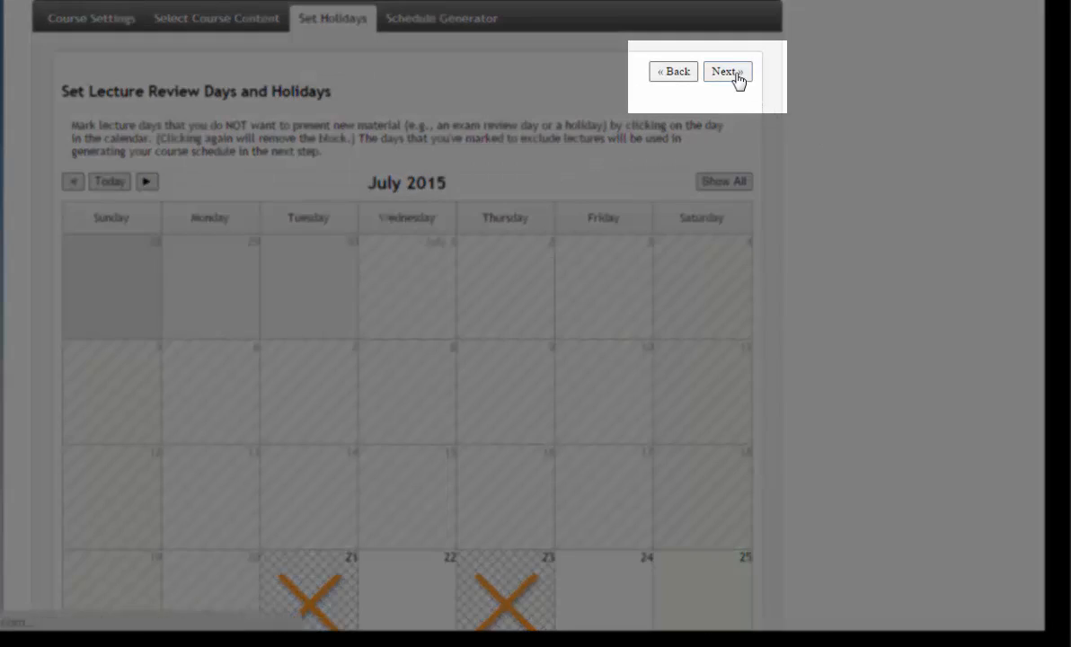
click(733, 74)
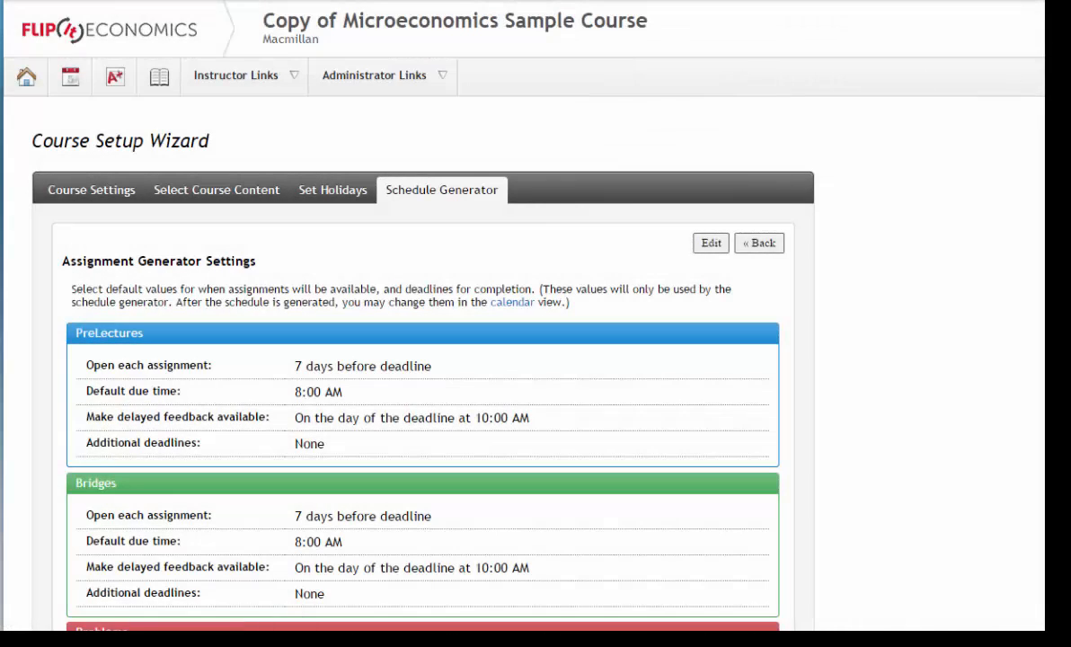
Scroll to review the default PreLecture, Bridge and Problem settings: open 7 days before 8:00 AM
scroll(524, 323, down, 3)
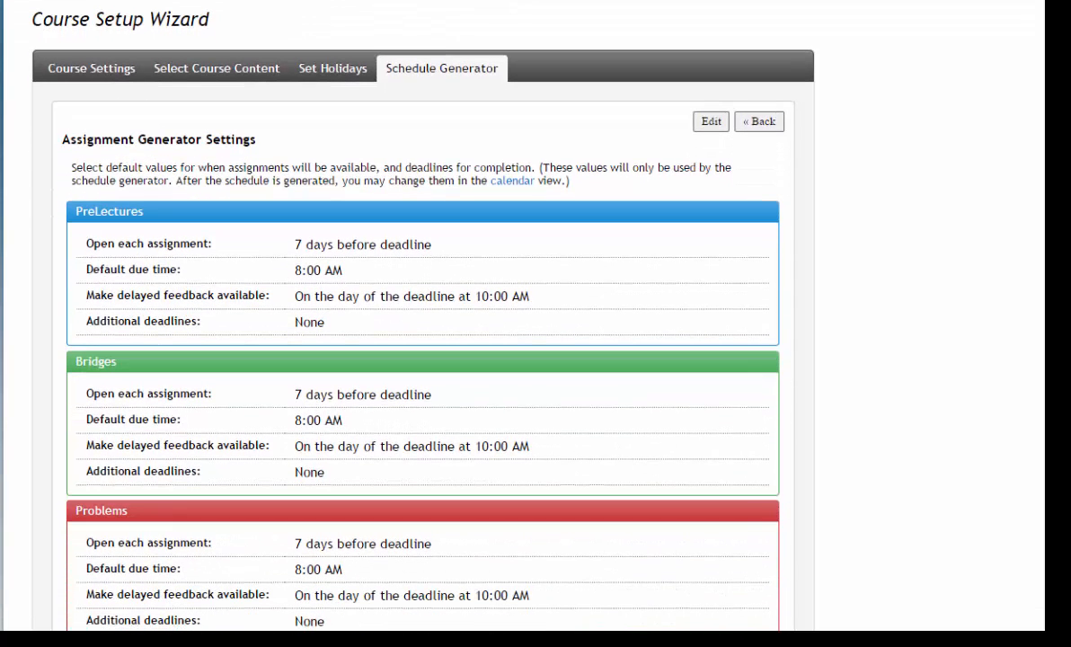
scroll(422, 323, down, 1)
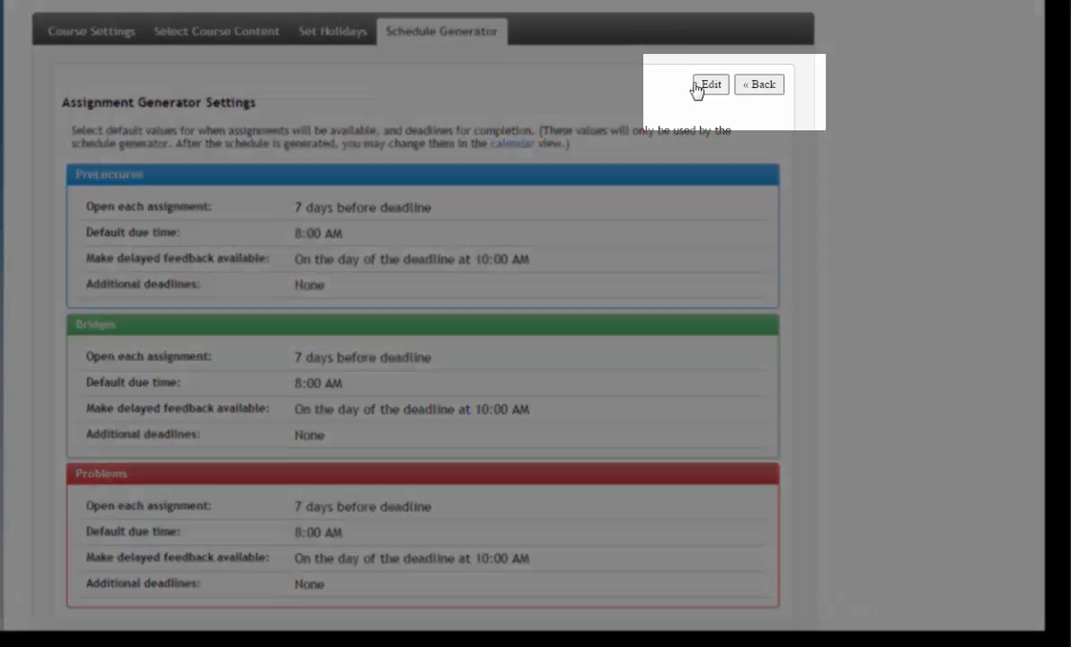
Add a PreLecture Deadline #2, 7 days after the first and worth 80% credit
click(701, 87)
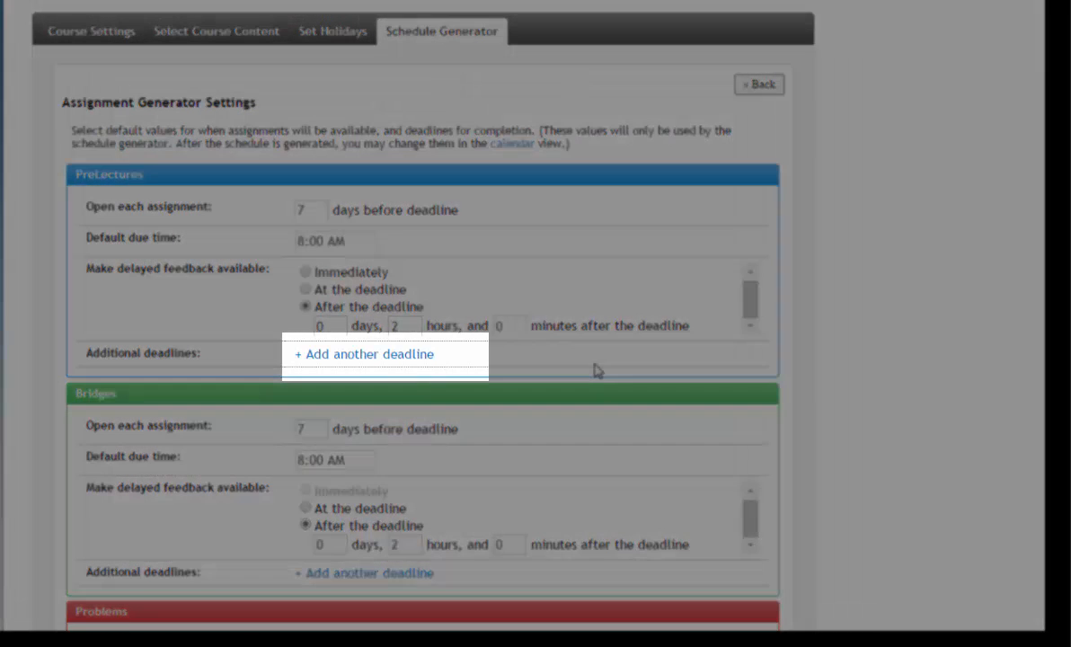
click(376, 355)
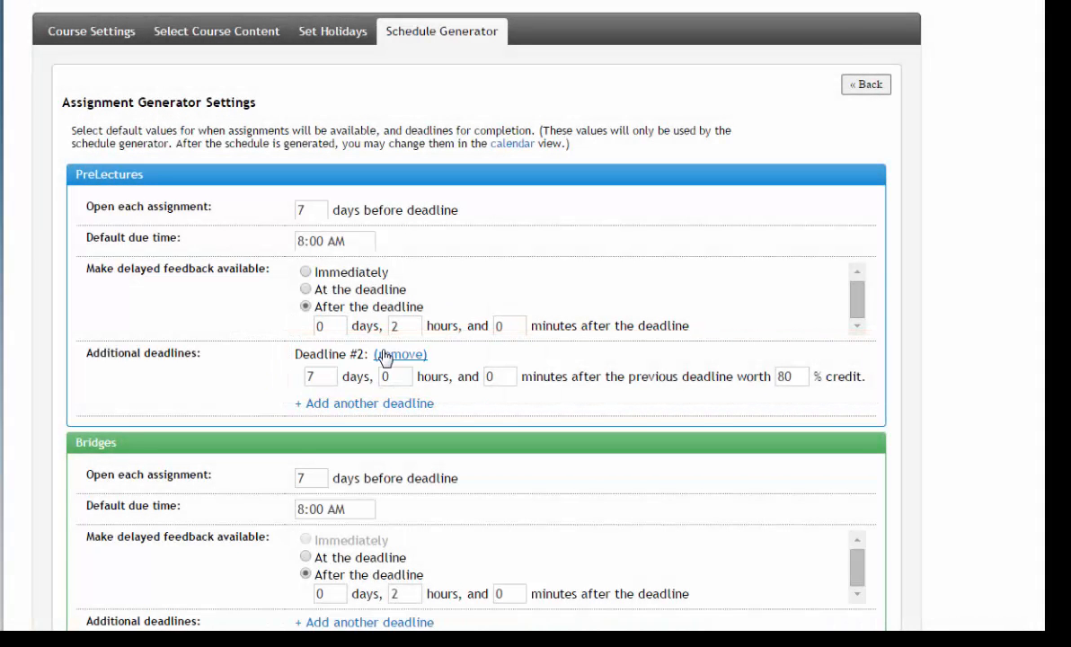
scroll(713, 330, down, 3)
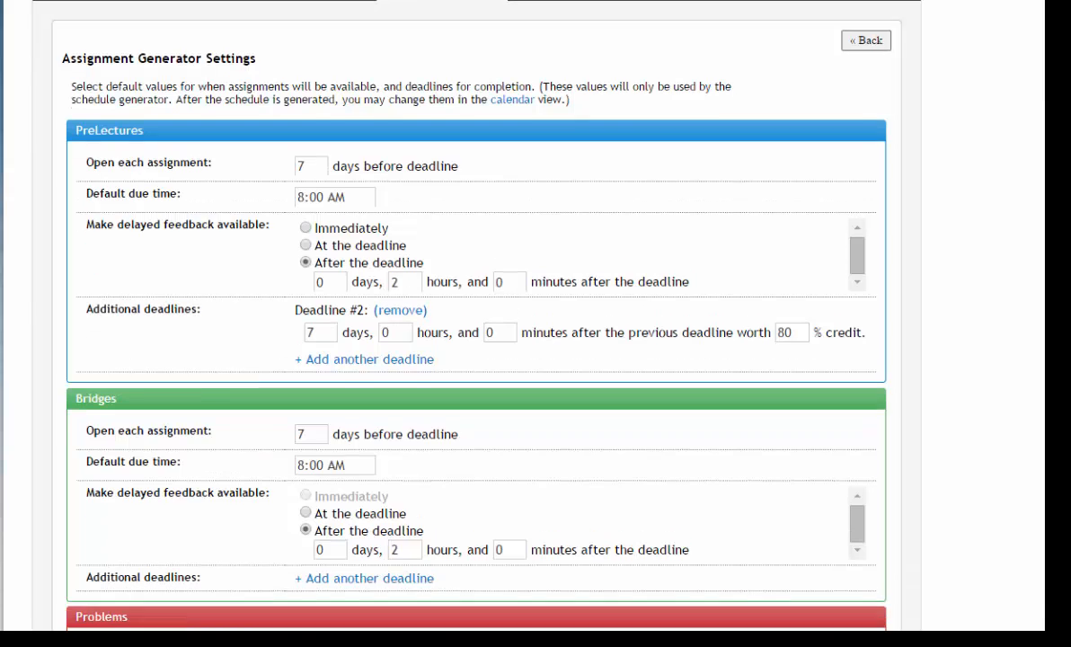
scroll(536, 324, down, 7)
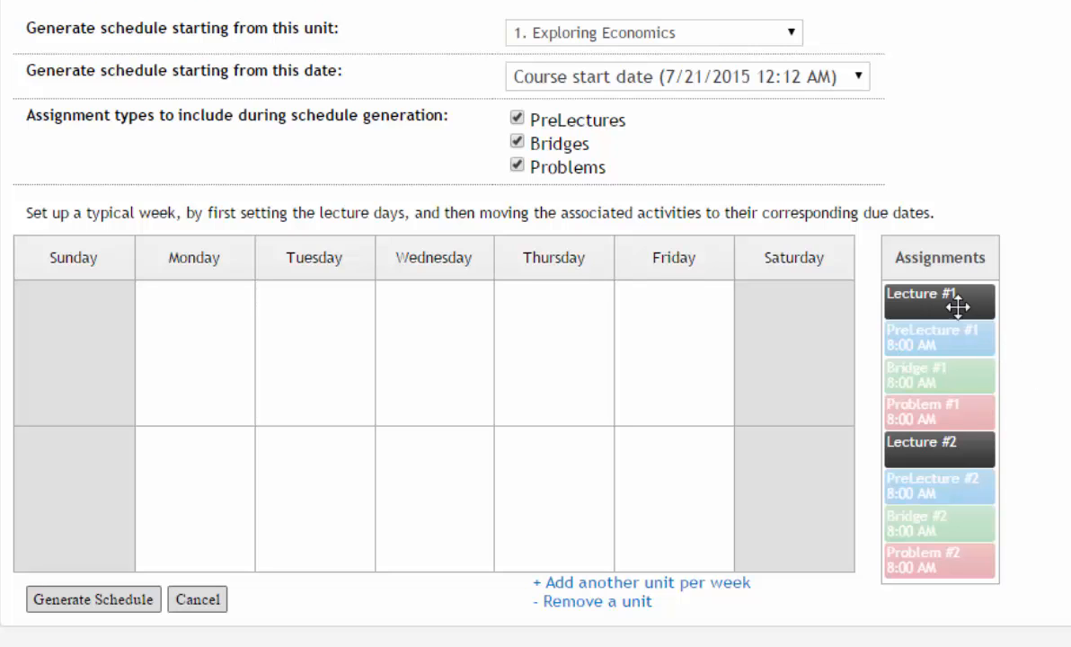
Place Lectures, PreLectures and Bridges #1/#2 on Tuesday/Thursday, and Problems #1/#2 on Wednesday/Friday
drag(955, 302, 313, 292)
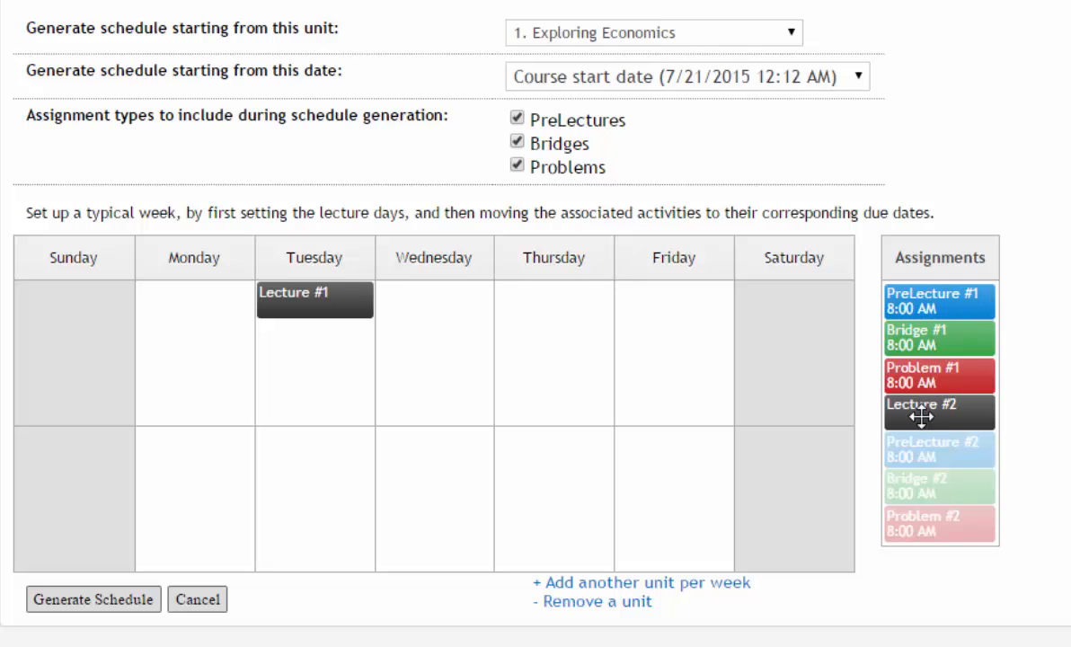
drag(951, 406, 535, 297)
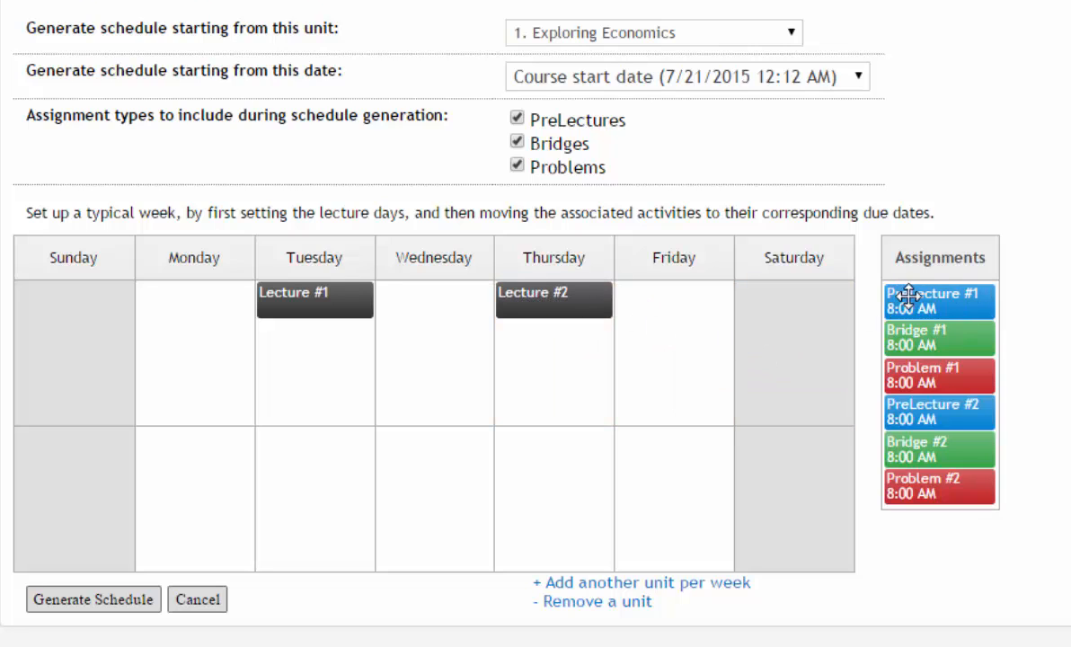
drag(906, 296, 239, 319)
drag(915, 380, 528, 303)
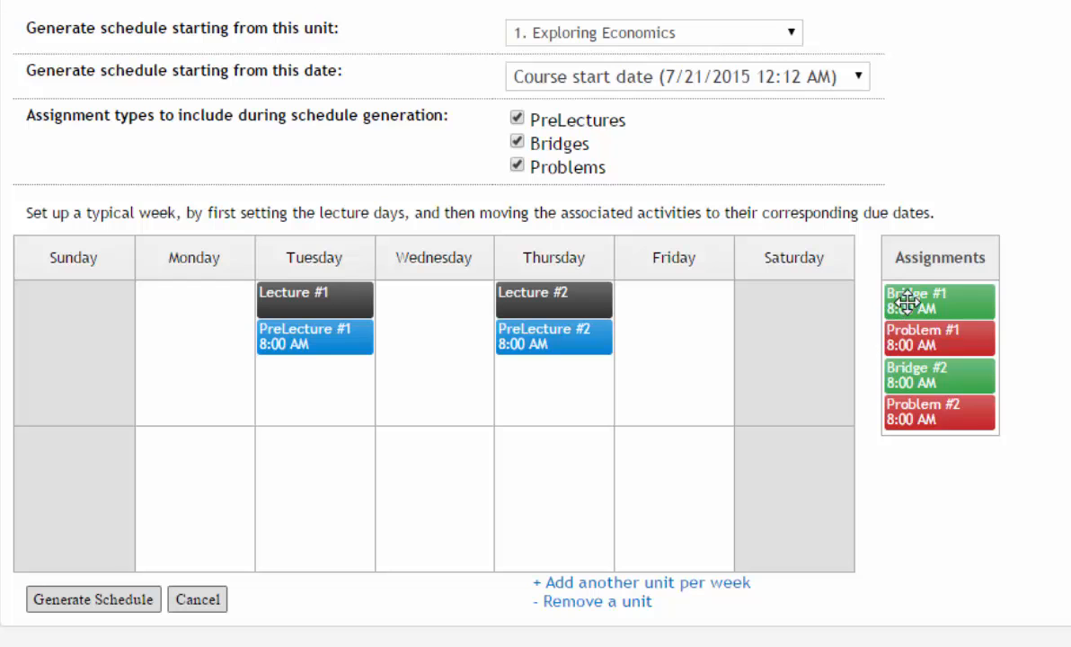
drag(906, 294, 308, 355)
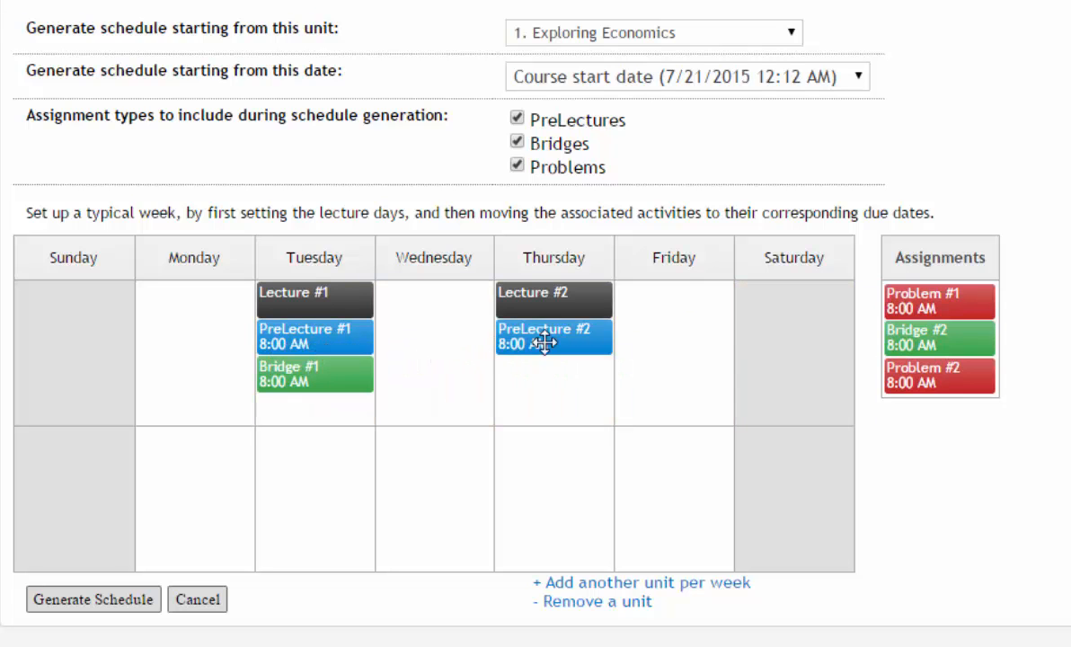
drag(928, 344, 553, 369)
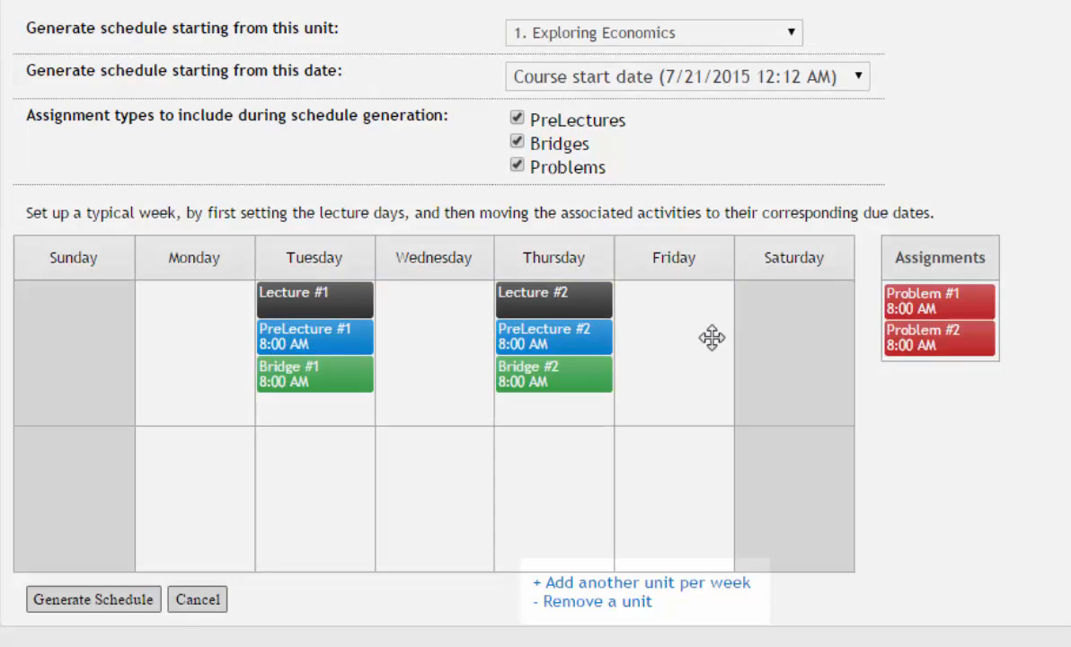
drag(890, 301, 440, 290)
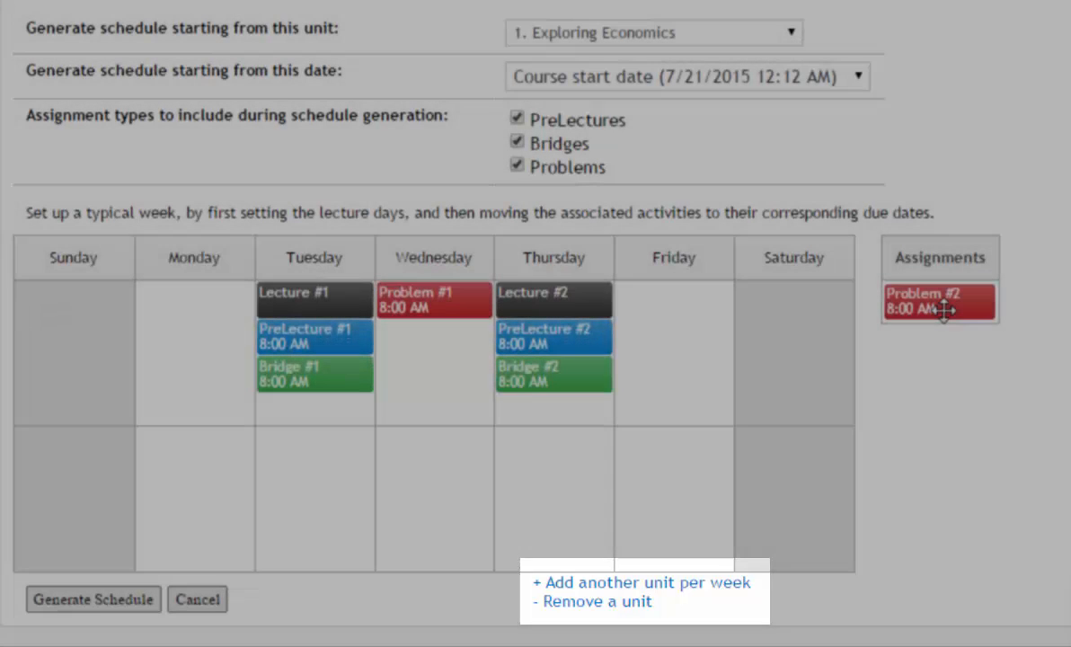
drag(944, 311, 676, 303)
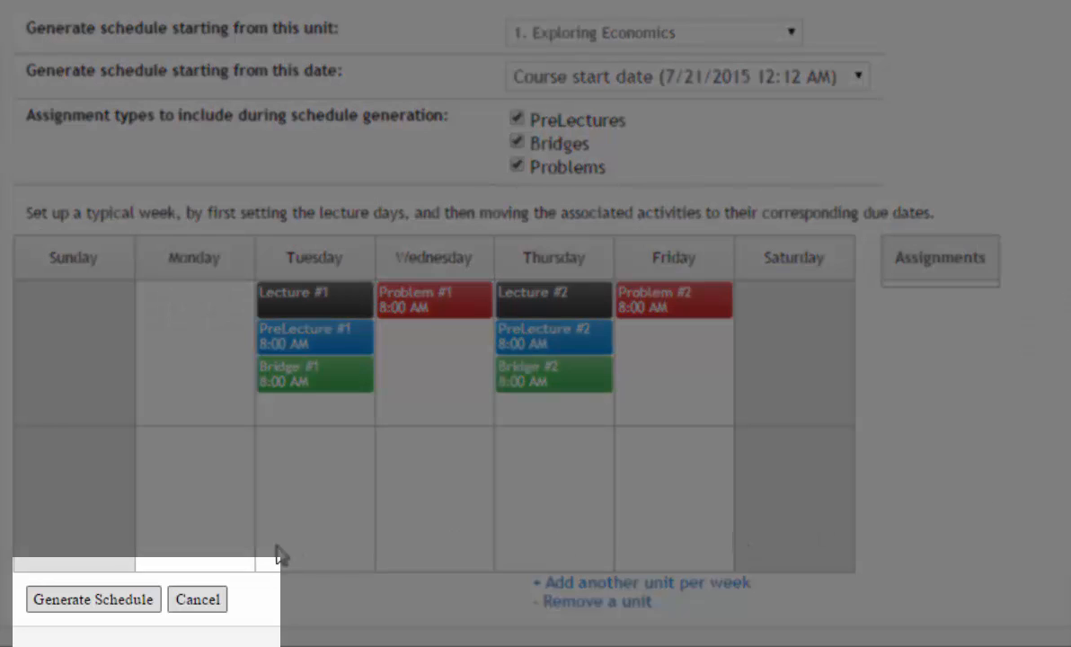
Generate the schedule from the typical week and display it on the course calendar
click(117, 600)
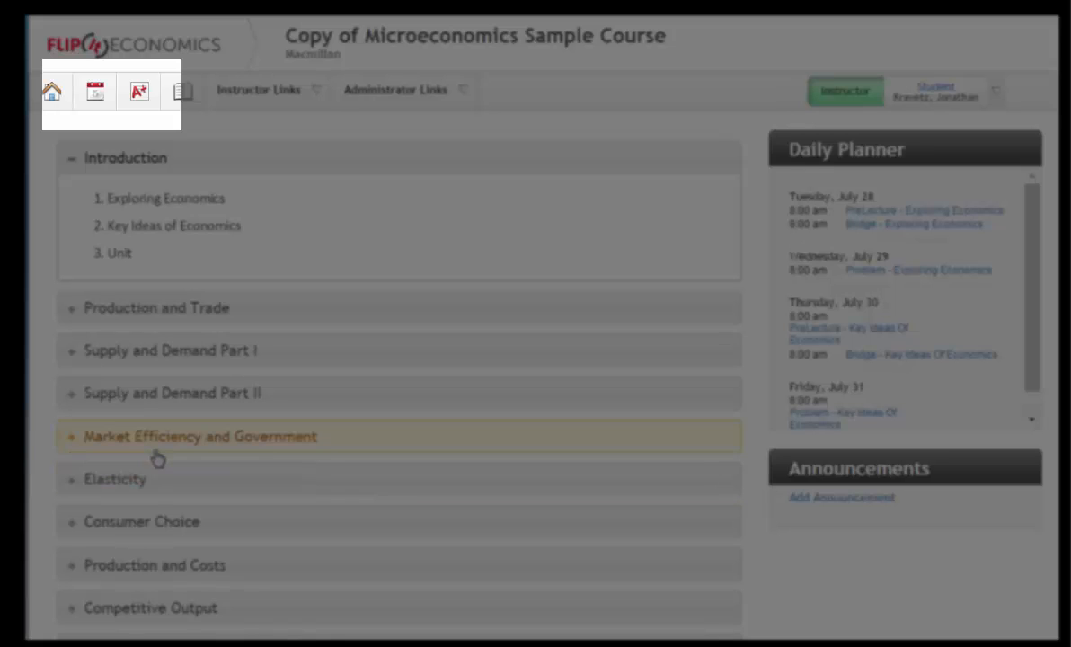
click(95, 92)
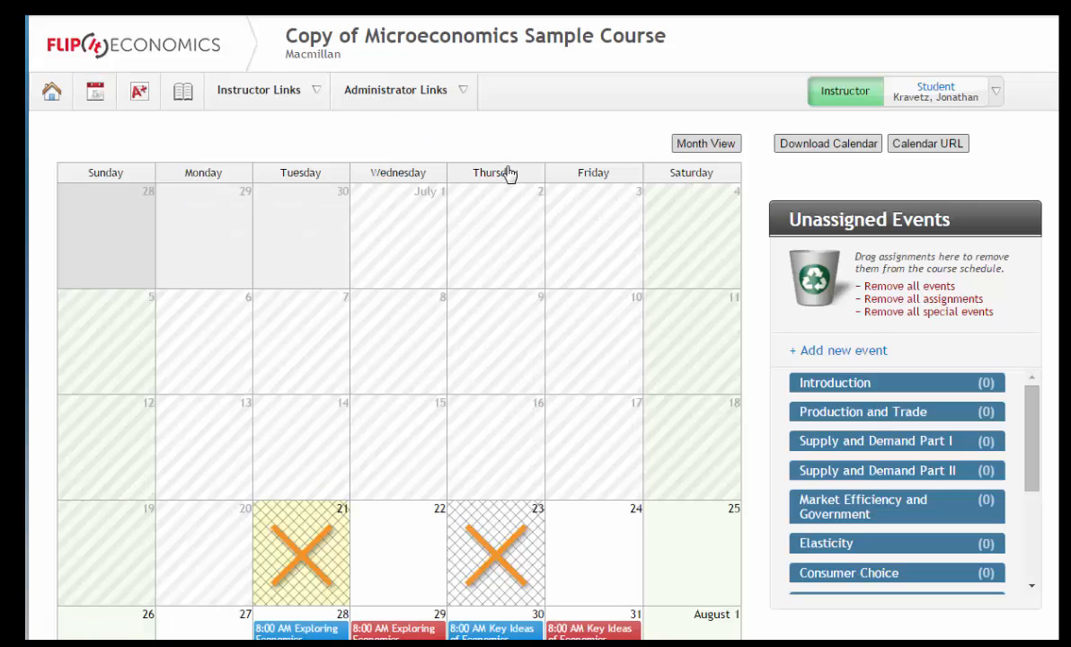
scroll(849, 152, down, 5)
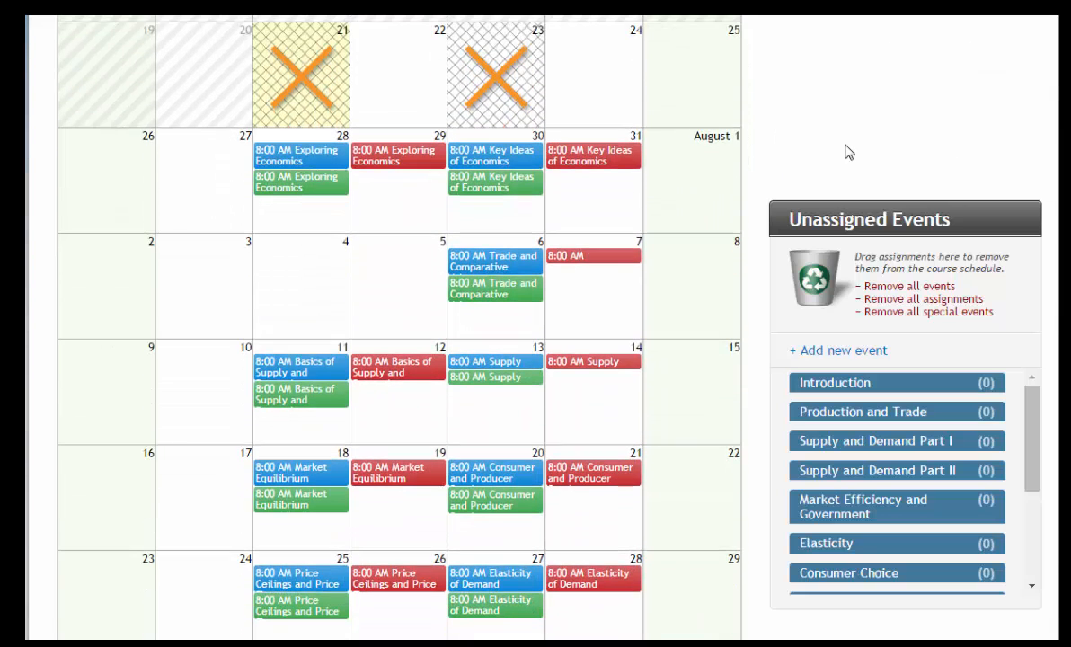
Move the Key Ideas of Economics problem from July 31 to July 30, then view the Unit 4 problem's details
drag(553, 154, 512, 212)
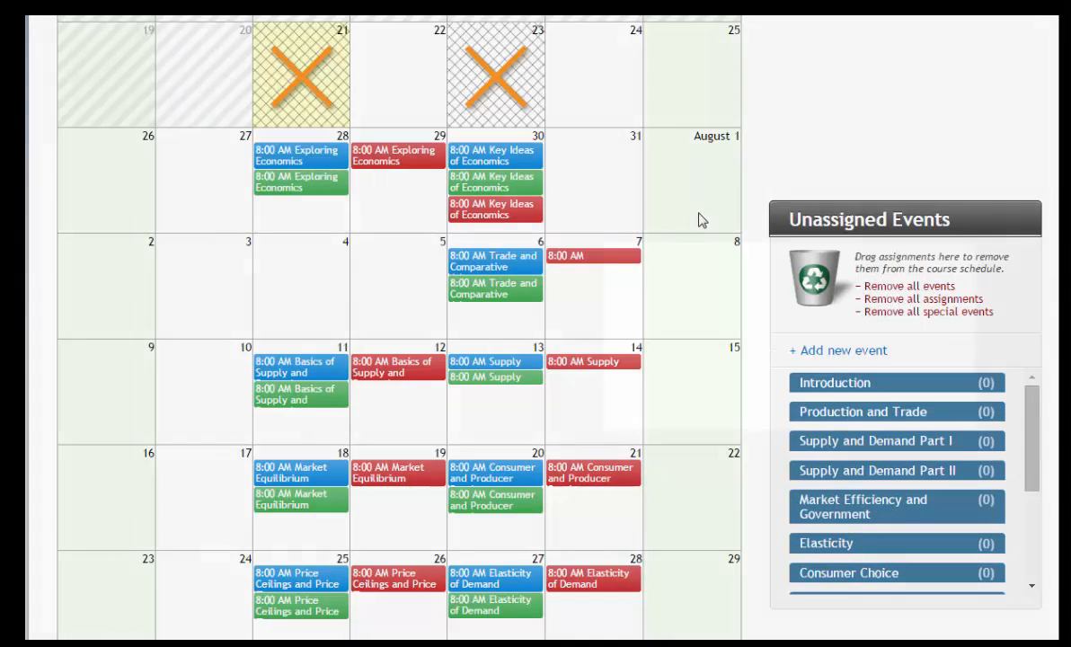
click(591, 257)
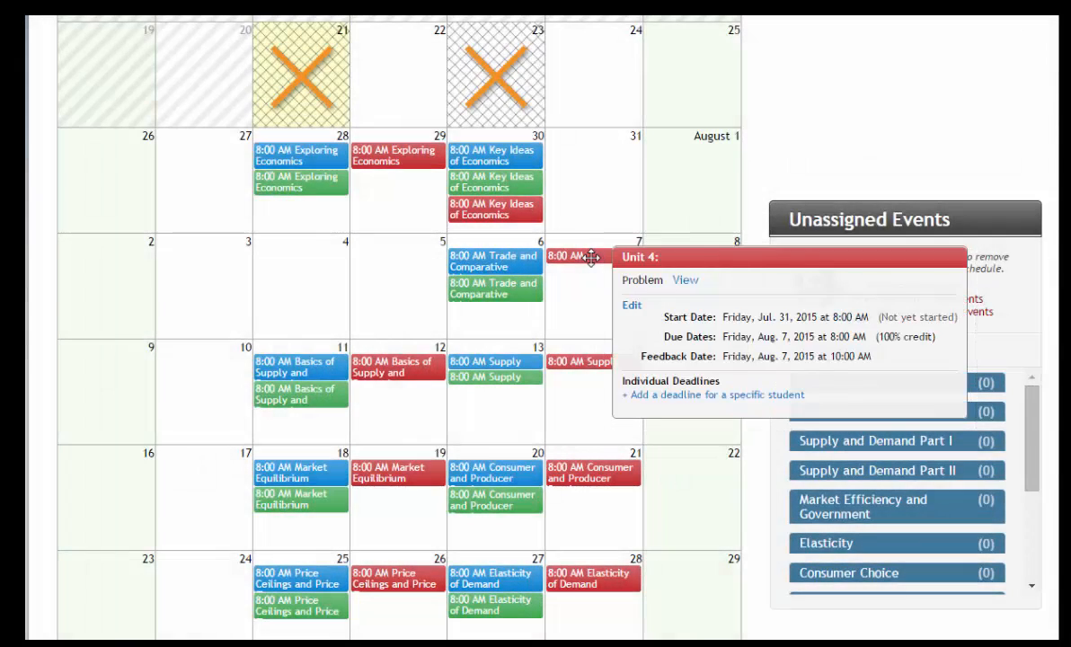
scroll(591, 257, up, 5)
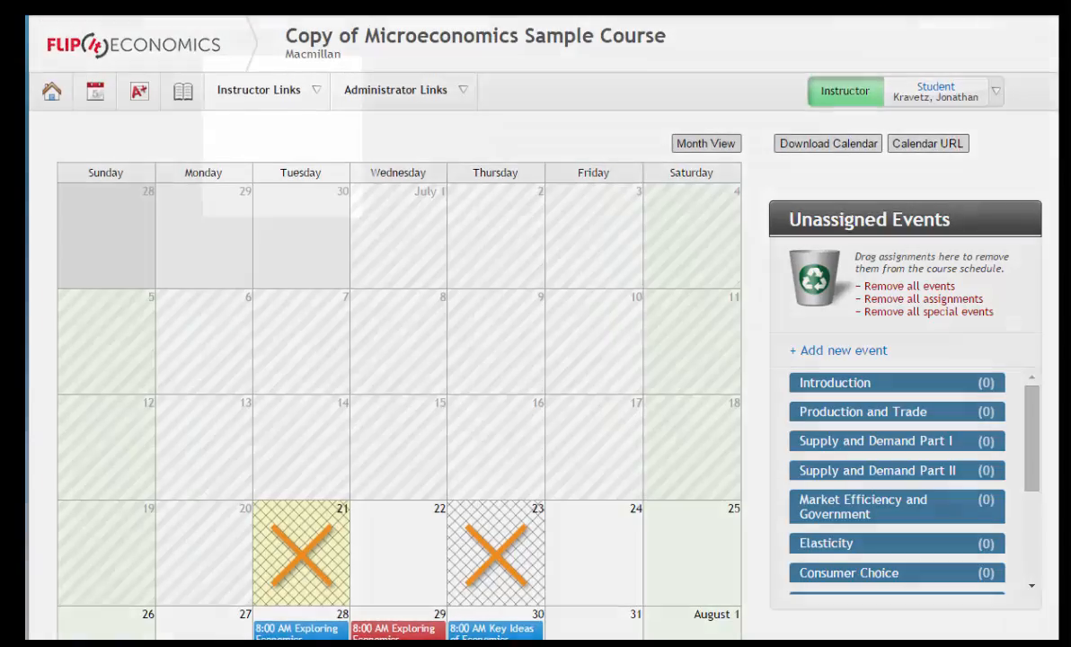
Turn on 'The course can be copied' in Global Course Settings and save
click(310, 97)
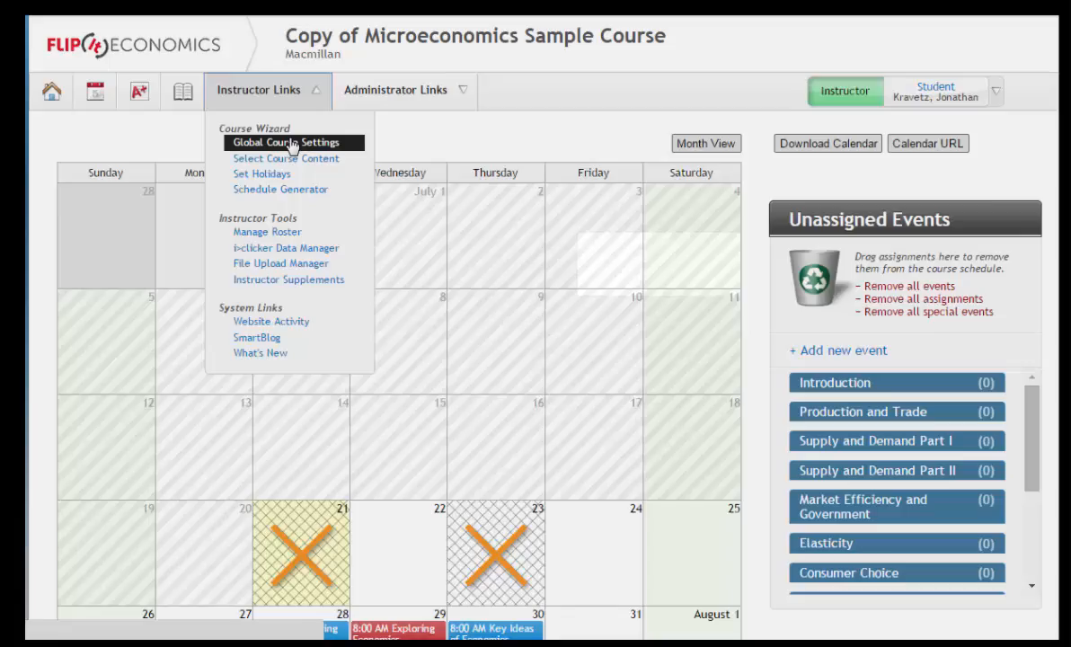
click(292, 144)
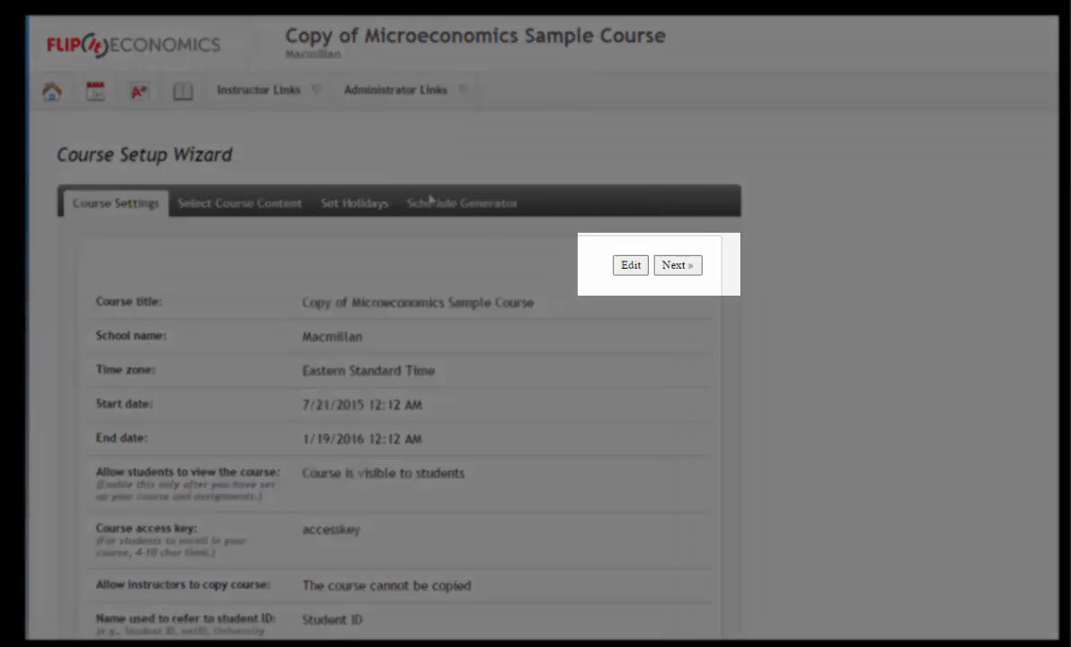
click(631, 266)
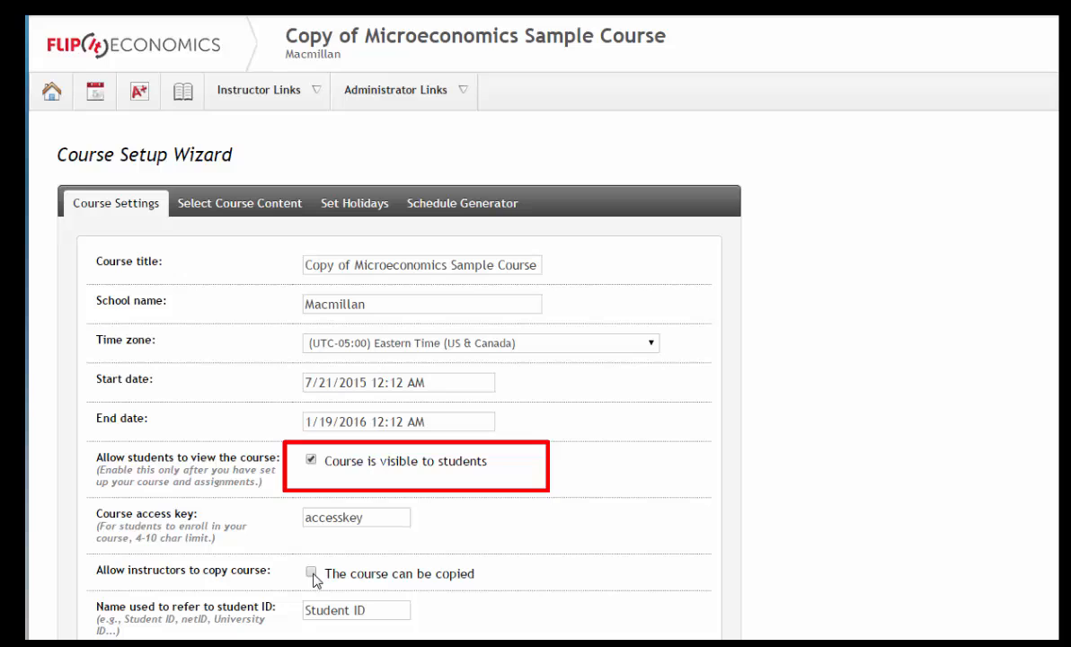
click(311, 574)
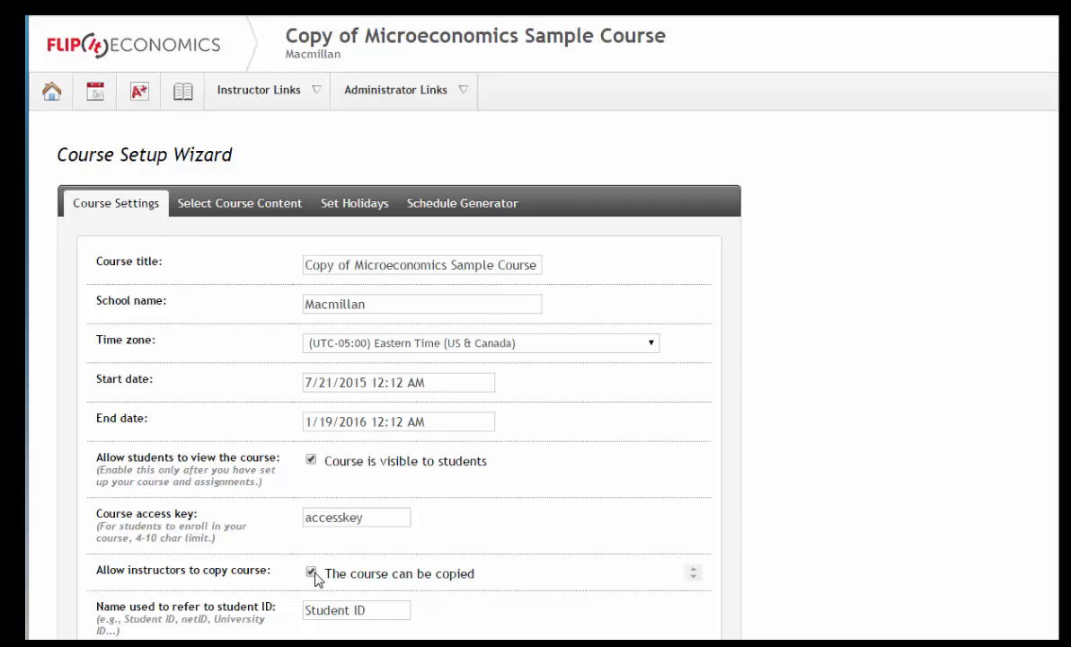
scroll(522, 359, down, 4)
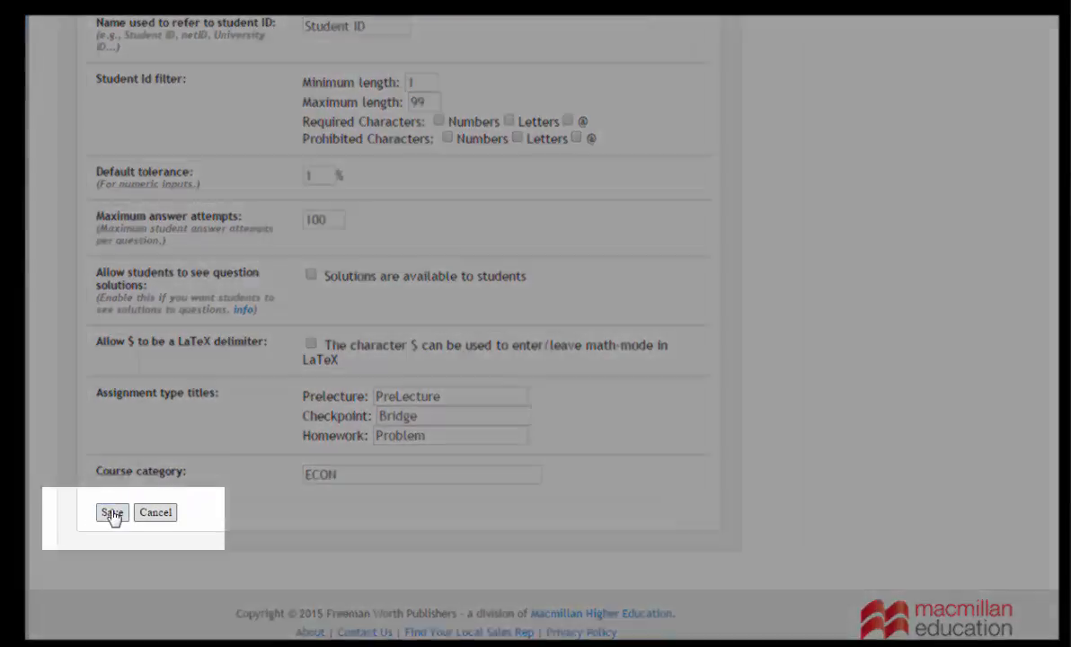
click(111, 514)
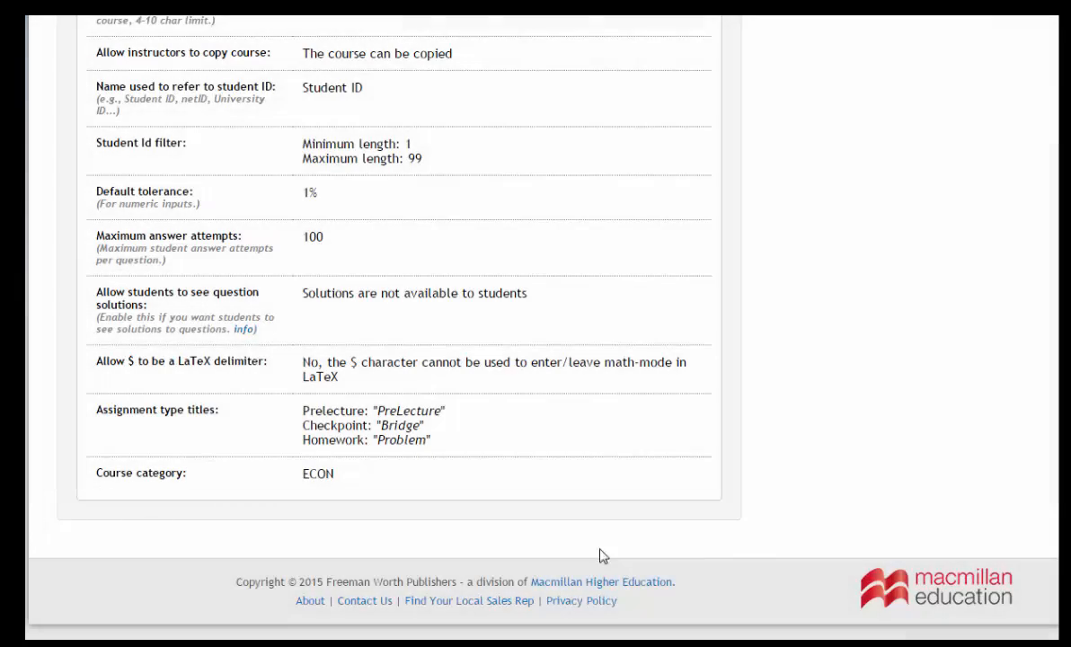